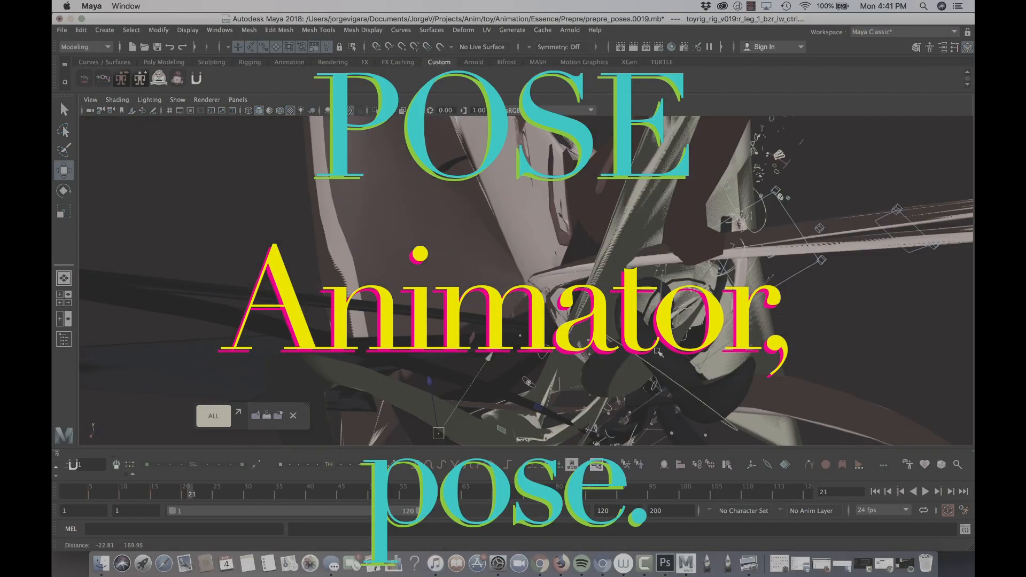
# Examine the overall pose and line of action in the reference sketch
pyautogui.press('e')
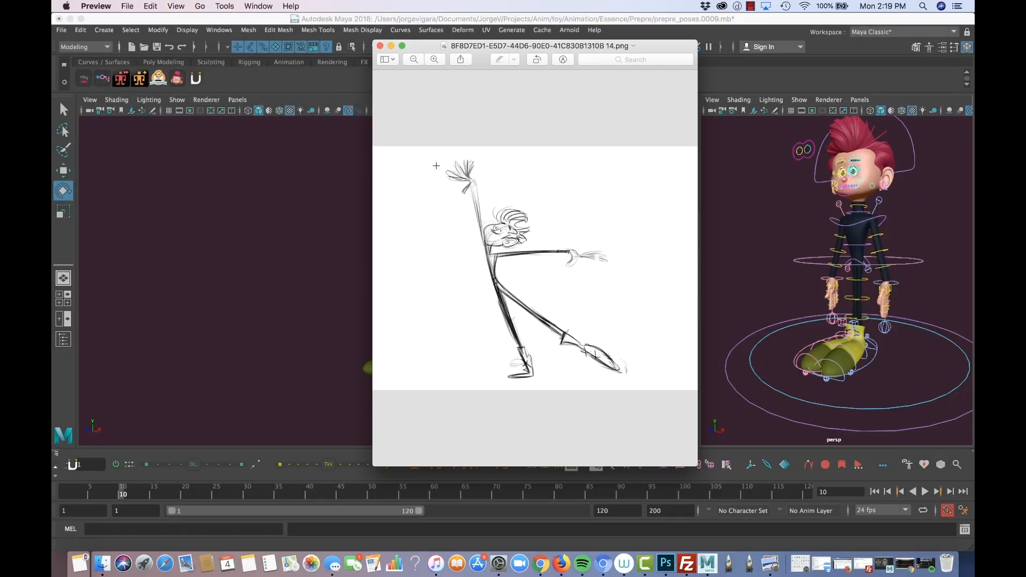
pyautogui.moveTo(439, 159)
pyautogui.mouseDown()
pyautogui.moveTo(540, 284)
pyautogui.moveTo(654, 383)
pyautogui.mouseUp()
pyautogui.click(665, 380)
pyautogui.moveTo(429, 150); pyautogui.dragTo(544, 285)
pyautogui.moveTo(657, 44); pyautogui.dragTo(517, 33)
pyautogui.click(486, 302)
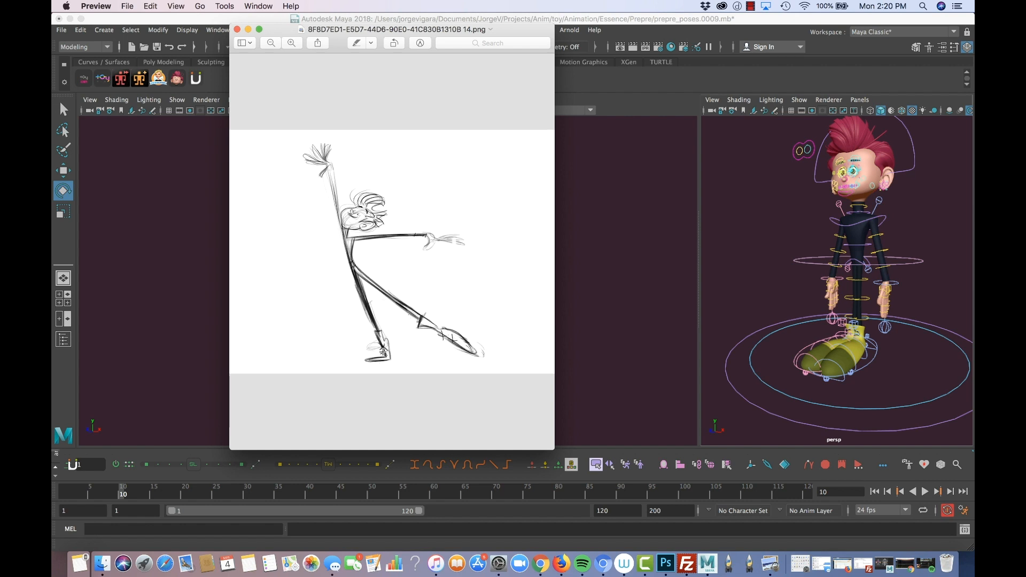
# Examine the planted foot in the reference sketch, move the sketch aside and switch to Maya
pyautogui.moveTo(356, 341)
pyautogui.mouseDown()
pyautogui.moveTo(408, 361)
pyautogui.moveTo(411, 373)
pyautogui.mouseUp()
pyautogui.click(437, 368)
pyautogui.moveTo(347, 329); pyautogui.dragTo(413, 368)
pyautogui.click(434, 370)
pyautogui.moveTo(463, 29); pyautogui.dragTo(611, 45)
pyautogui.click(819, 237)
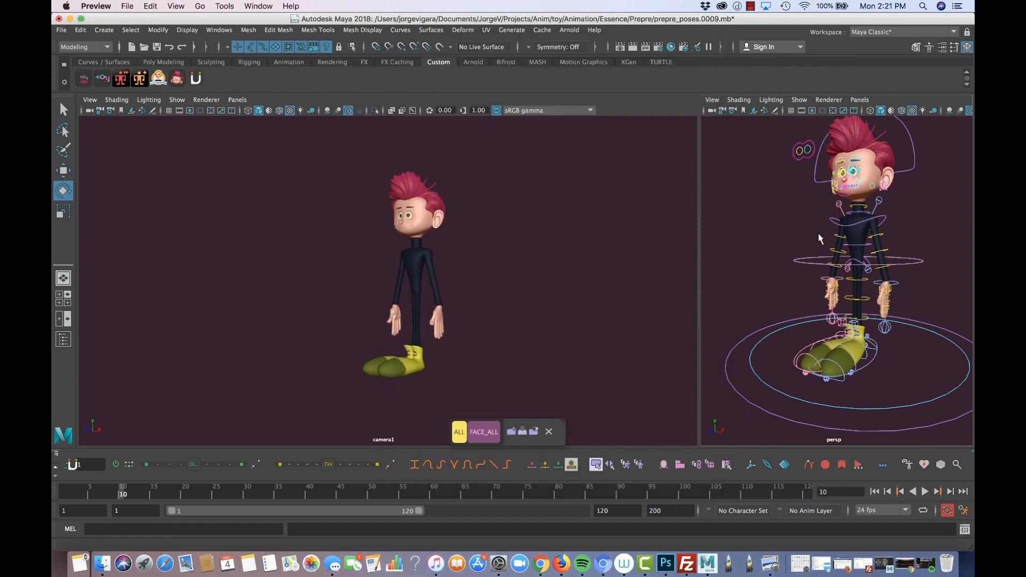
pyautogui.moveTo(800, 234); pyautogui.dragTo(895, 278)
pyautogui.press('super+z')
pyautogui.keyDown('alt'); pyautogui.moveTo(911, 323); pyautogui.dragTo(858, 321); pyautogui.keyUp('alt')
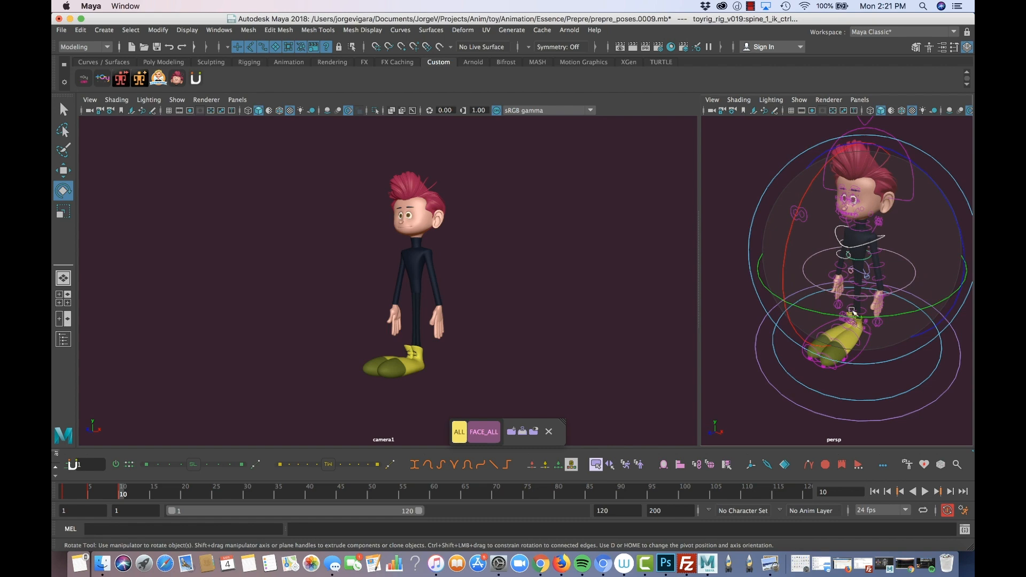
pyautogui.hotkey('ctrl', 'Up')
pyautogui.click(836, 235)
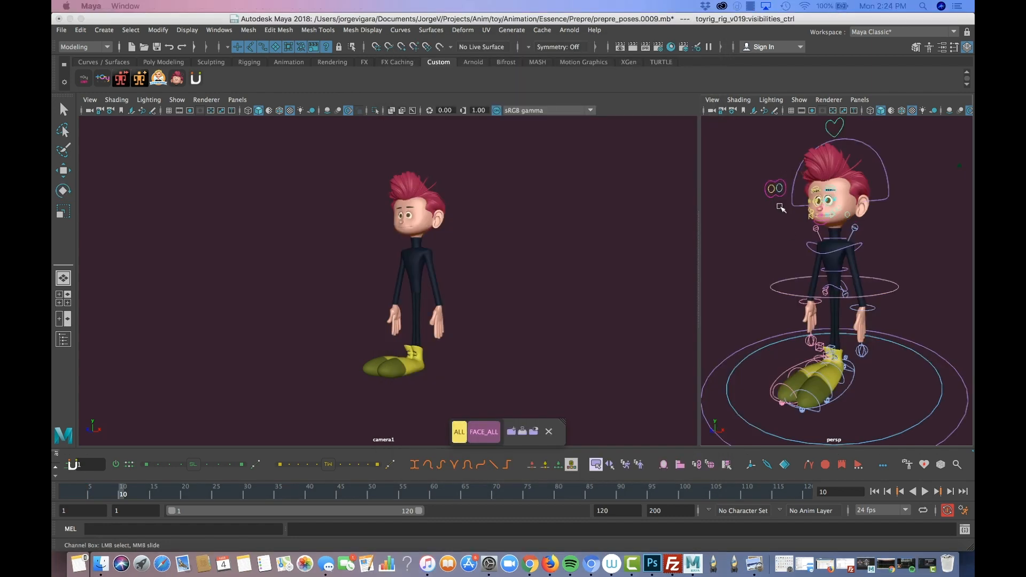
# Bring the Channel Box beside the character view and select the heart-shaped visibilities control above the head
pyautogui.moveTo(779, 206)
pyautogui.keyDown('alt'); pyautogui.mouseDown(button='middle')
pyautogui.moveTo(796, 229)
pyautogui.moveTo(795, 210)
pyautogui.mouseUp(button='middle'); pyautogui.keyUp('alt')
pyautogui.scroll(-2, 797, 230)
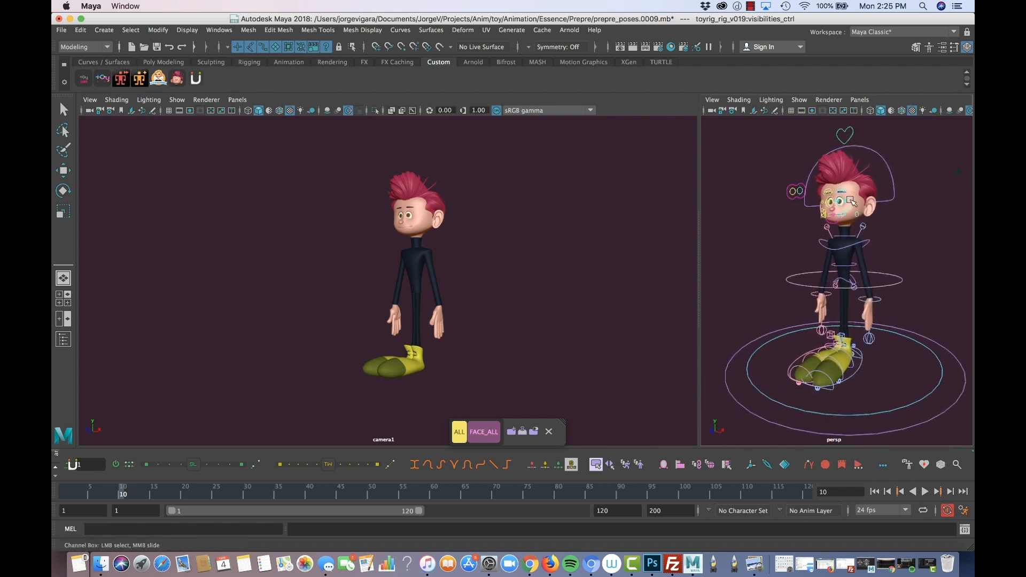
pyautogui.moveTo(974, 53); pyautogui.dragTo(415, 65)
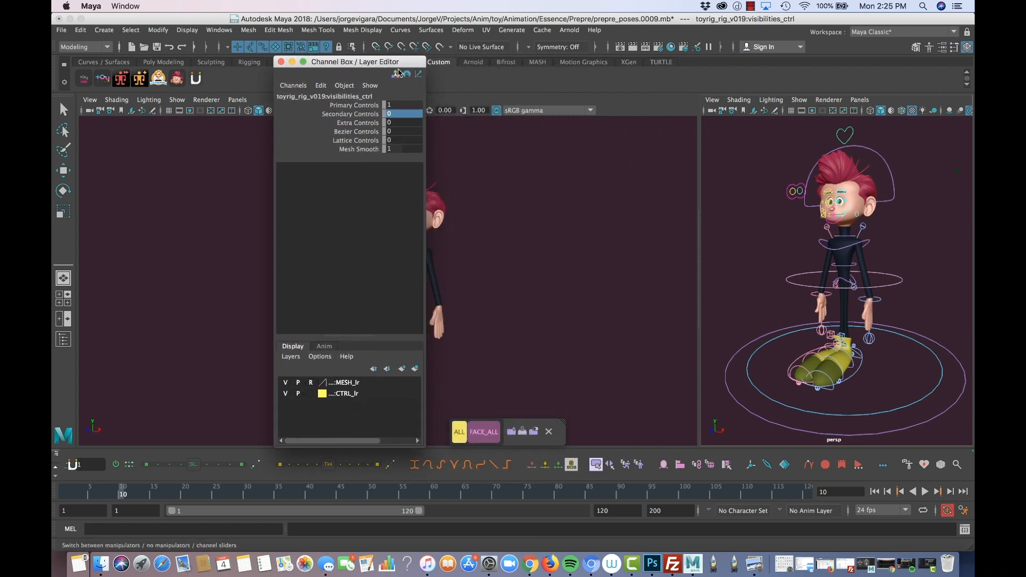
pyautogui.moveTo(396, 69); pyautogui.dragTo(436, 67)
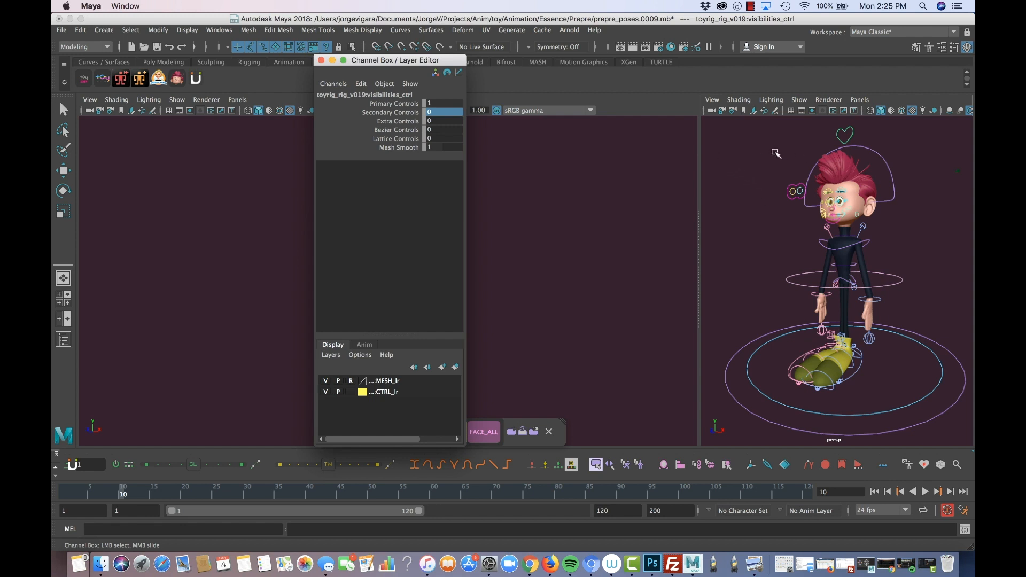
pyautogui.moveTo(827, 222)
pyautogui.keyDown('alt'); pyautogui.mouseDown(button='middle')
pyautogui.moveTo(837, 217)
pyautogui.moveTo(819, 236)
pyautogui.moveTo(839, 230)
pyautogui.mouseUp(button='middle'); pyautogui.keyUp('alt')
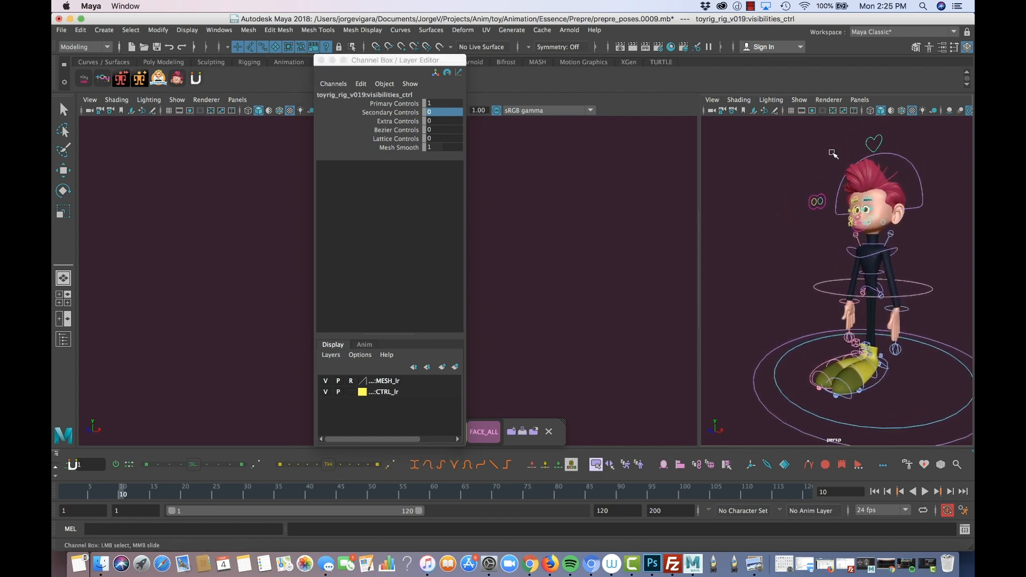
pyautogui.click(802, 140)
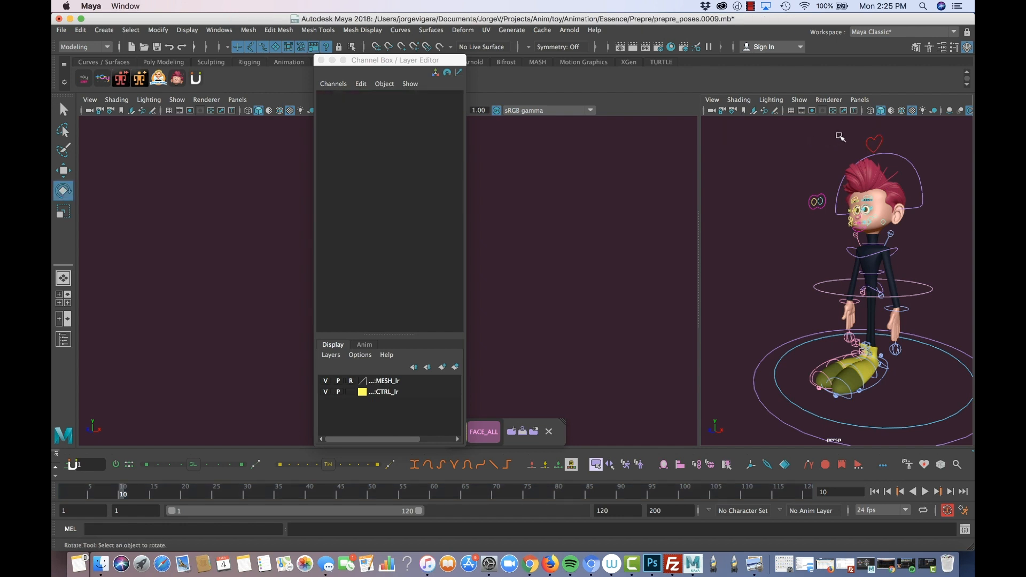
pyautogui.press('e')
pyautogui.click(875, 142)
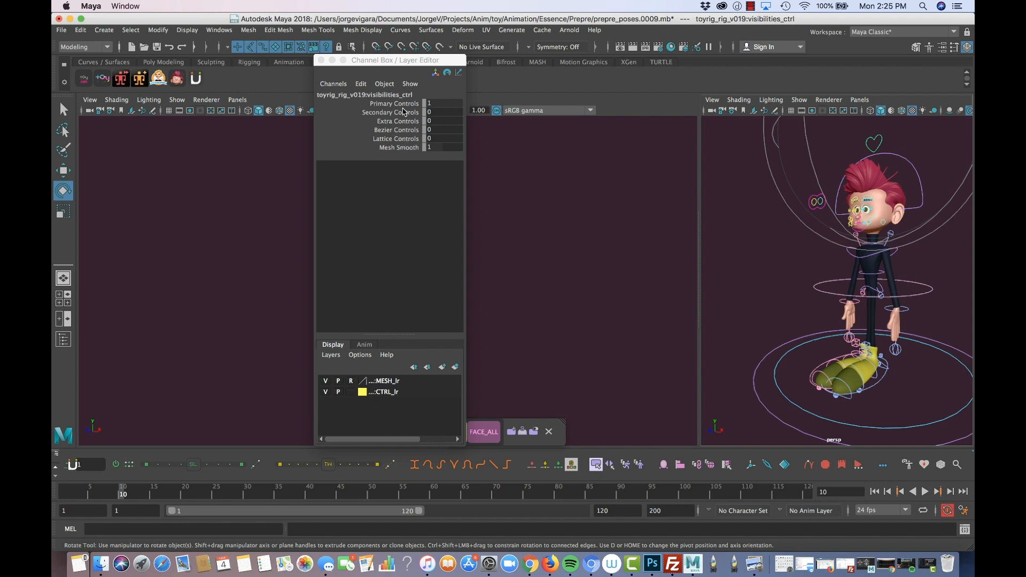
# Try moving the left arm's IK control outward and up from the body
pyautogui.keyDown('alt'); pyautogui.moveTo(813, 252); pyautogui.dragTo(834, 241); pyautogui.keyUp('alt')
pyautogui.keyDown('alt'); pyautogui.moveTo(834, 240); pyautogui.dragTo(887, 249, button='right'); pyautogui.keyUp('alt')
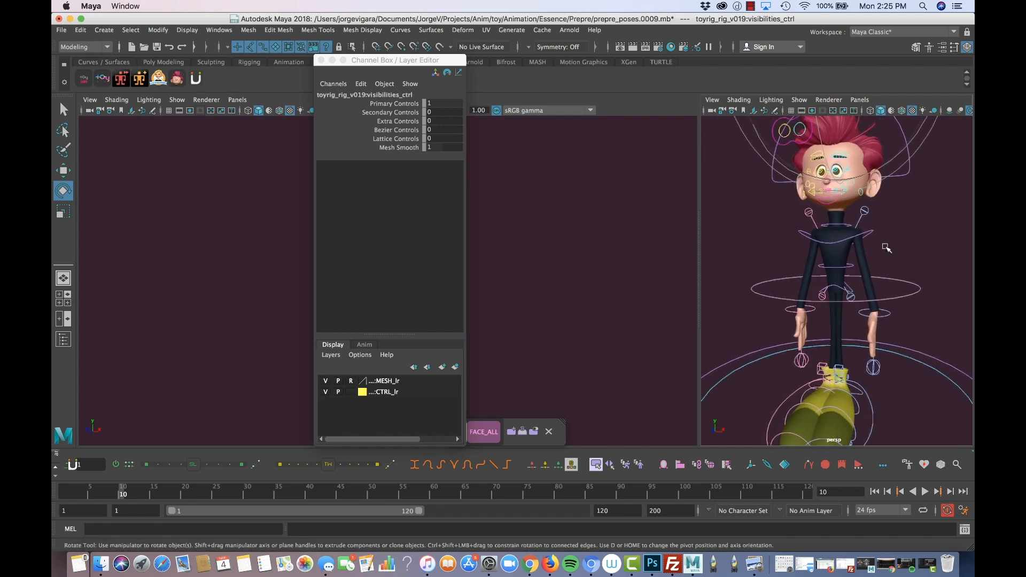
pyautogui.click(890, 312)
pyautogui.press('w')
pyautogui.keyDown('alt'); pyautogui.moveTo(890, 320); pyautogui.dragTo(889, 332); pyautogui.keyUp('alt')
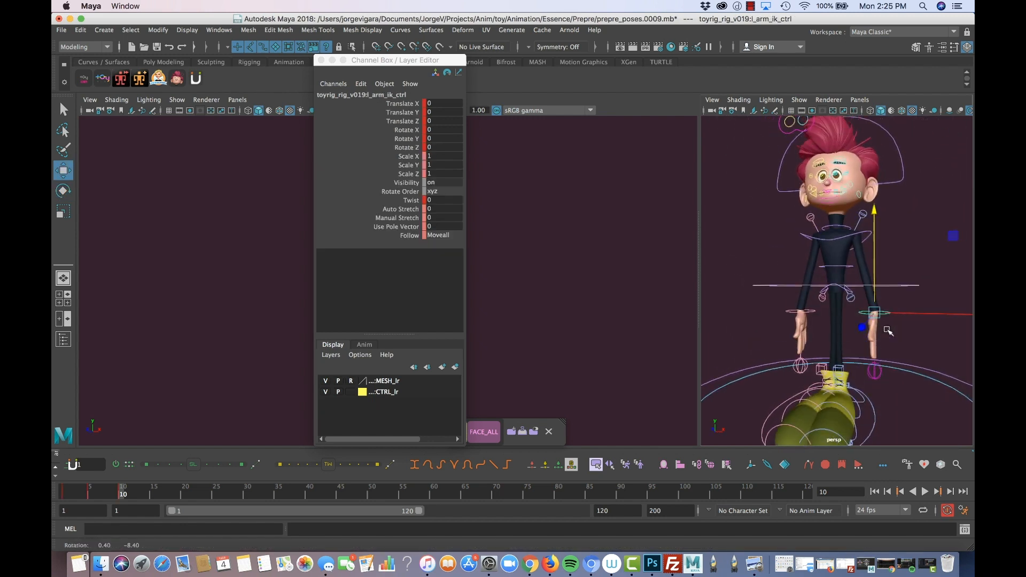
pyautogui.keyDown('alt'); pyautogui.moveTo(887, 330); pyautogui.dragTo(881, 279, button='right'); pyautogui.keyUp('alt')
pyautogui.moveTo(881, 279)
pyautogui.keyDown('alt'); pyautogui.mouseDown(button='middle')
pyautogui.moveTo(905, 291)
pyautogui.moveTo(886, 272)
pyautogui.mouseUp(button='middle'); pyautogui.keyUp('alt')
pyautogui.moveTo(939, 231); pyautogui.dragTo(962, 208)
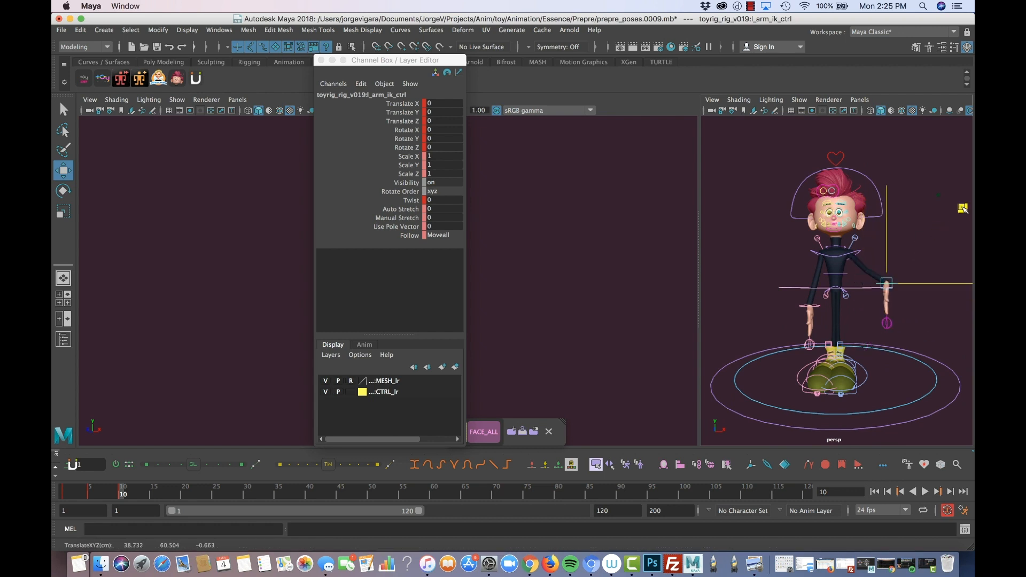
pyautogui.press('z')
pyautogui.press('z')
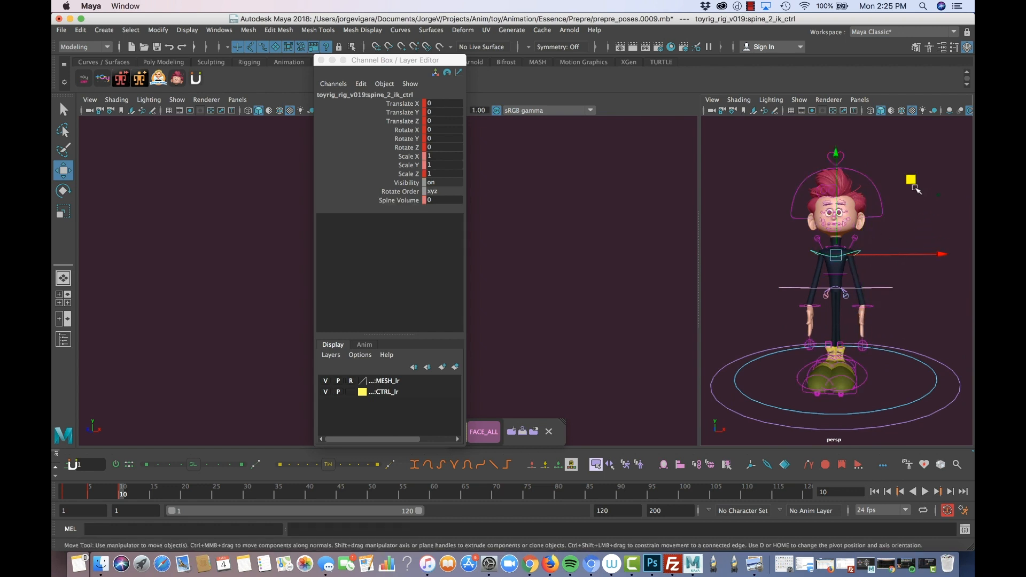
# Try moving the upper spine IK control and the head control
pyautogui.moveTo(914, 186); pyautogui.dragTo(871, 219)
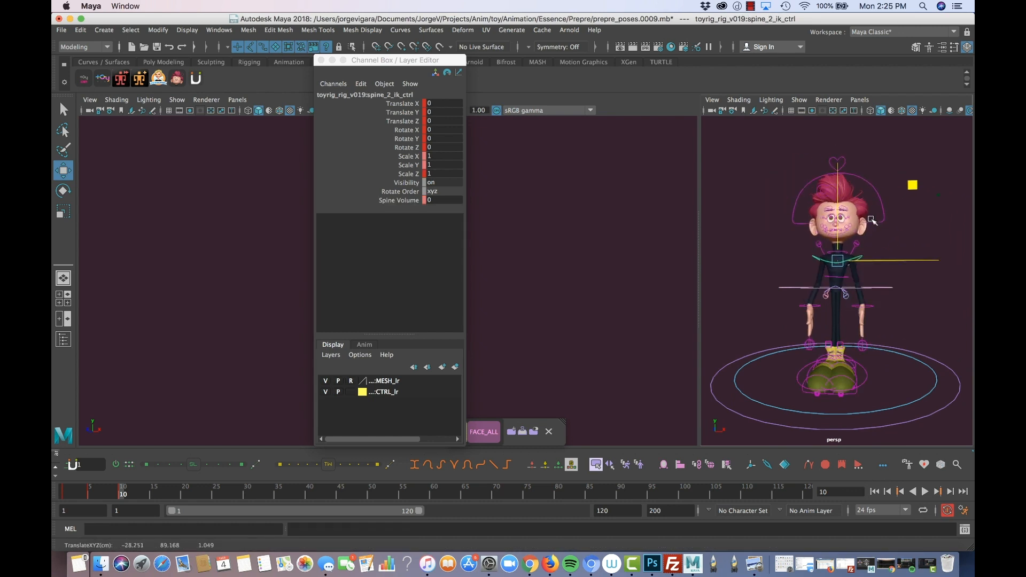
pyautogui.press('z')
pyautogui.click(890, 209)
pyautogui.click(882, 203)
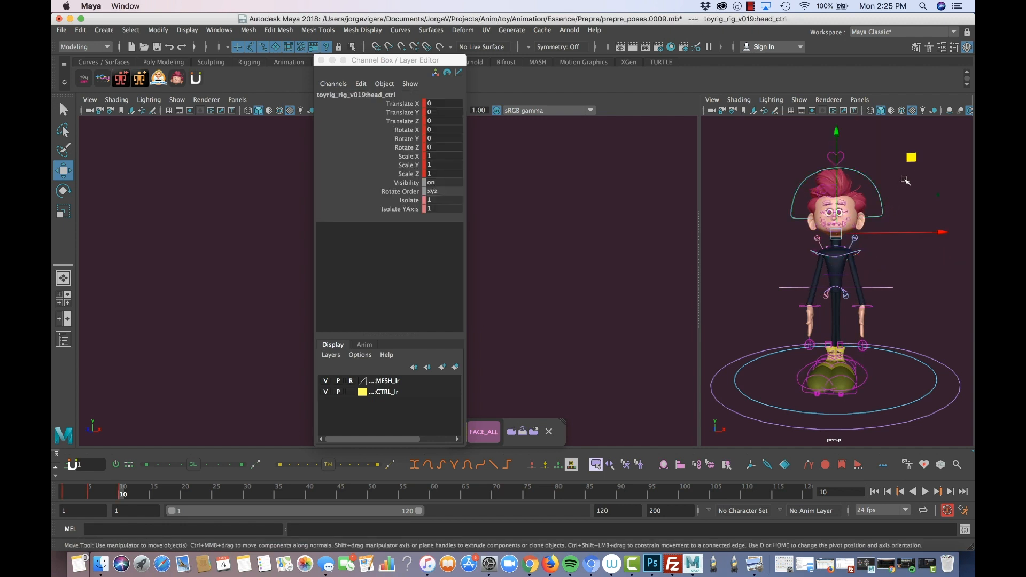
pyautogui.moveTo(912, 156); pyautogui.dragTo(909, 239)
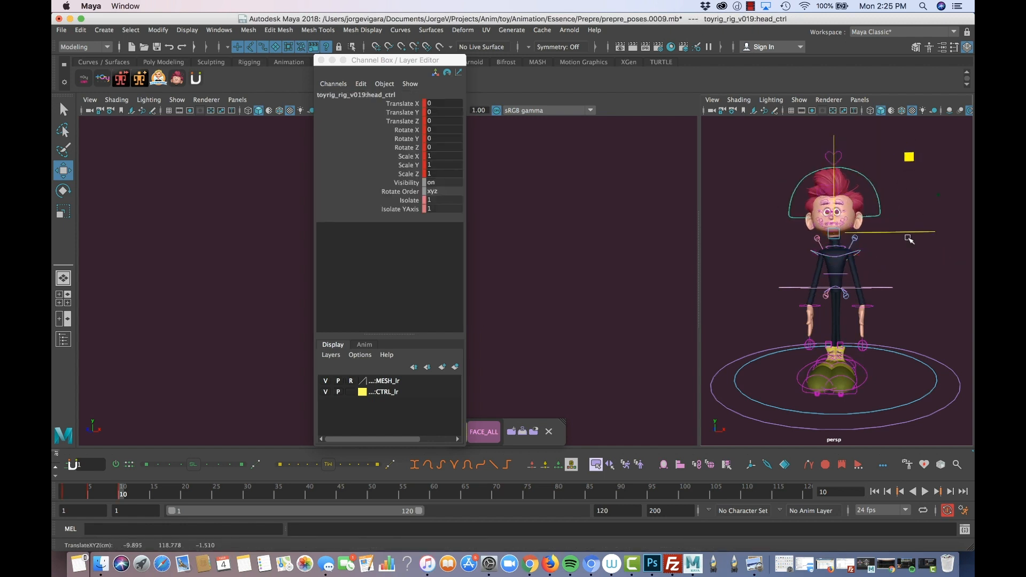
pyautogui.press('z')
# Set Secondary Controls to 1 on the heart-shaped visibilities control
pyautogui.keyDown('alt'); pyautogui.moveTo(870, 279); pyautogui.dragTo(884, 264, button='middle'); pyautogui.keyUp('alt')
pyautogui.keyDown('alt'); pyautogui.moveTo(895, 260); pyautogui.dragTo(880, 264); pyautogui.keyUp('alt')
pyautogui.keyDown('alt'); pyautogui.moveTo(877, 196); pyautogui.dragTo(888, 229, button='middle'); pyautogui.keyUp('alt')
pyautogui.keyDown('alt'); pyautogui.moveTo(889, 229); pyautogui.dragTo(888, 236); pyautogui.keyUp('alt')
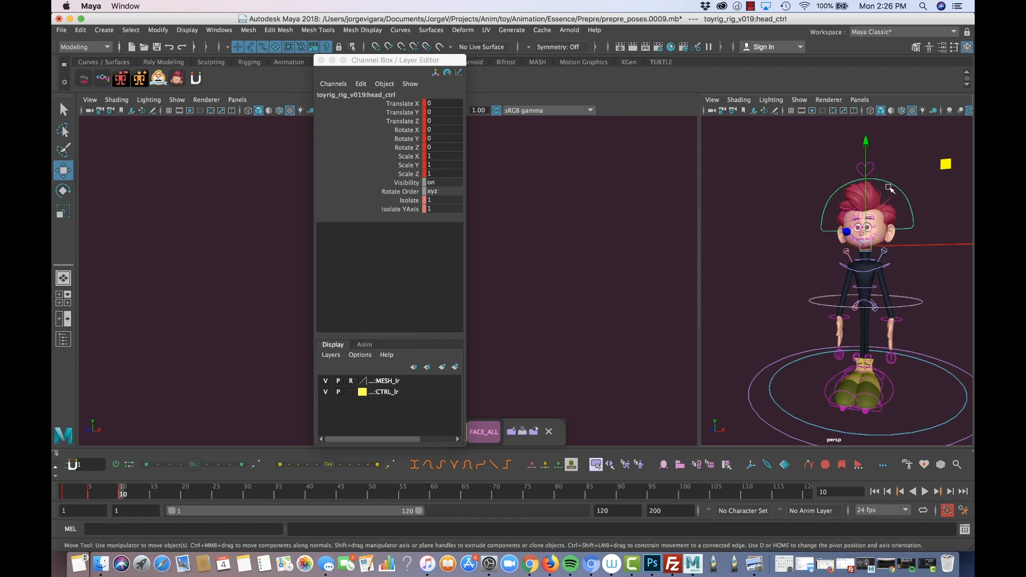
pyautogui.click(886, 163)
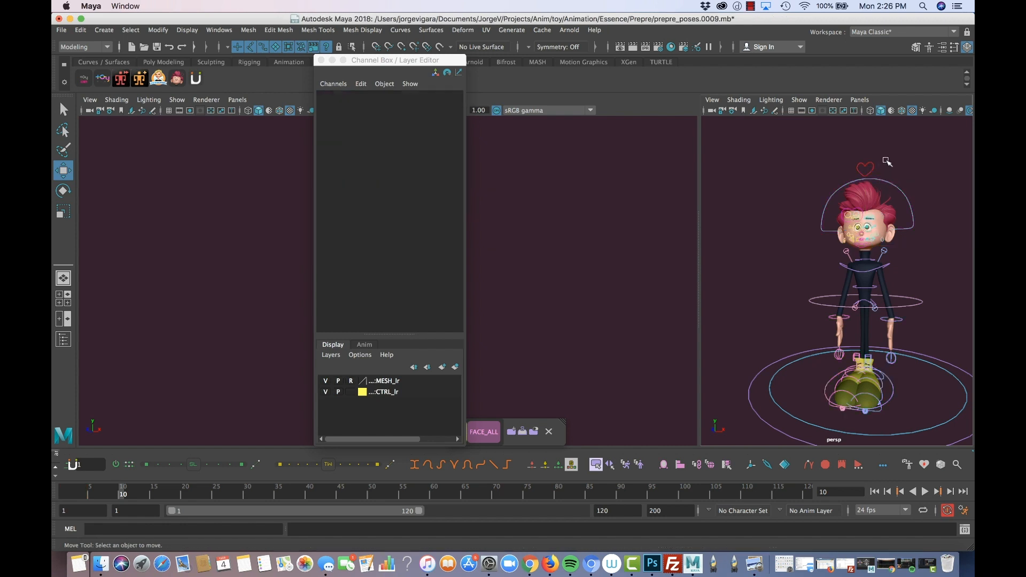
pyautogui.click(866, 168)
pyautogui.click(441, 112)
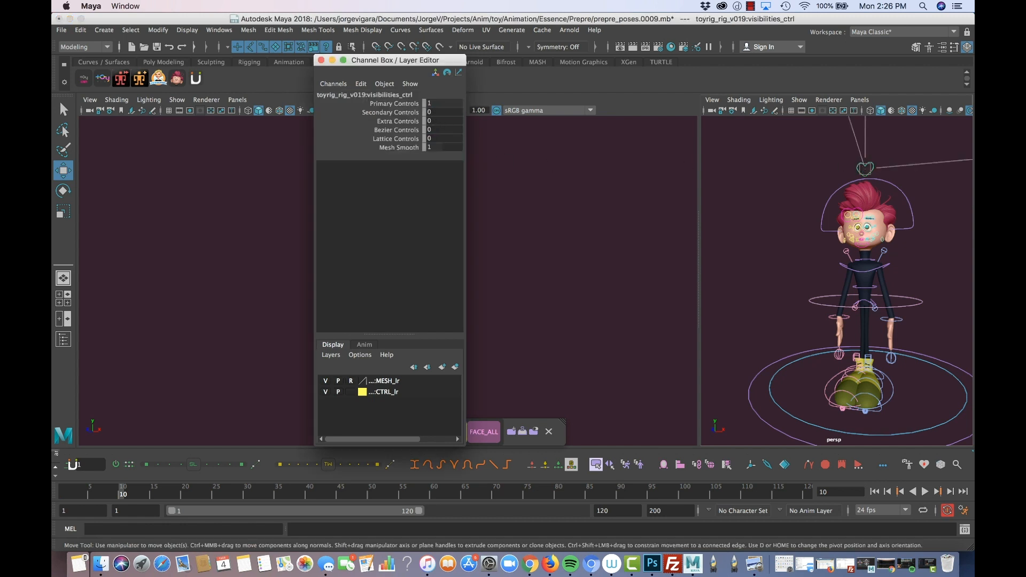
pyautogui.write('1')
pyautogui.press('Return')
# Try moving the secondary left elbow control and the left upper-arm offset control
pyautogui.keyDown('alt'); pyautogui.moveTo(877, 319); pyautogui.dragTo(848, 245, button='middle'); pyautogui.keyUp('alt')
pyautogui.keyDown('alt'); pyautogui.moveTo(849, 245); pyautogui.dragTo(841, 264, button='right'); pyautogui.keyUp('alt')
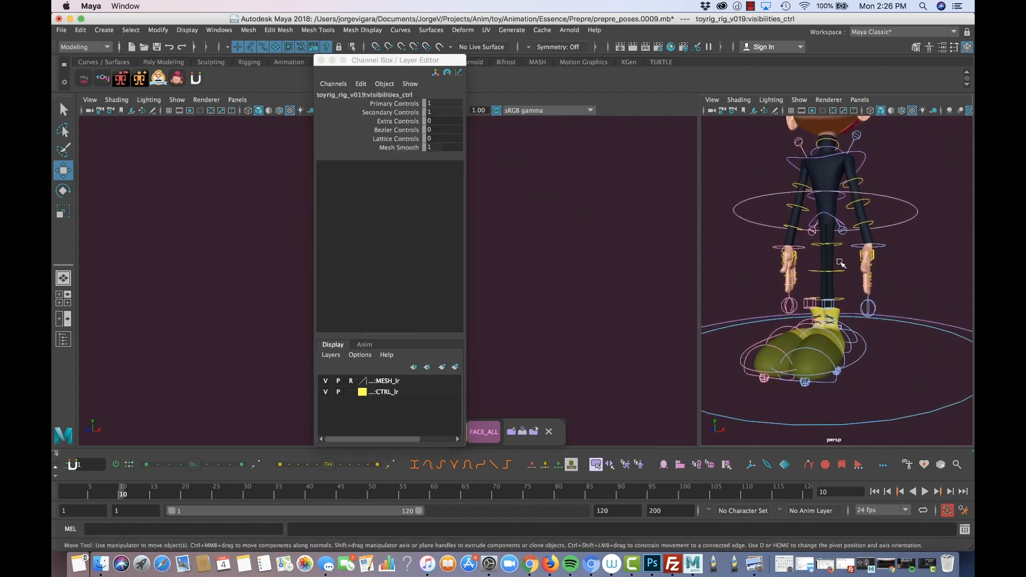
pyautogui.keyDown('alt'); pyautogui.moveTo(841, 264); pyautogui.dragTo(833, 306, button='middle'); pyautogui.keyUp('alt')
pyautogui.click(852, 273)
pyautogui.moveTo(854, 272); pyautogui.dragTo(863, 264)
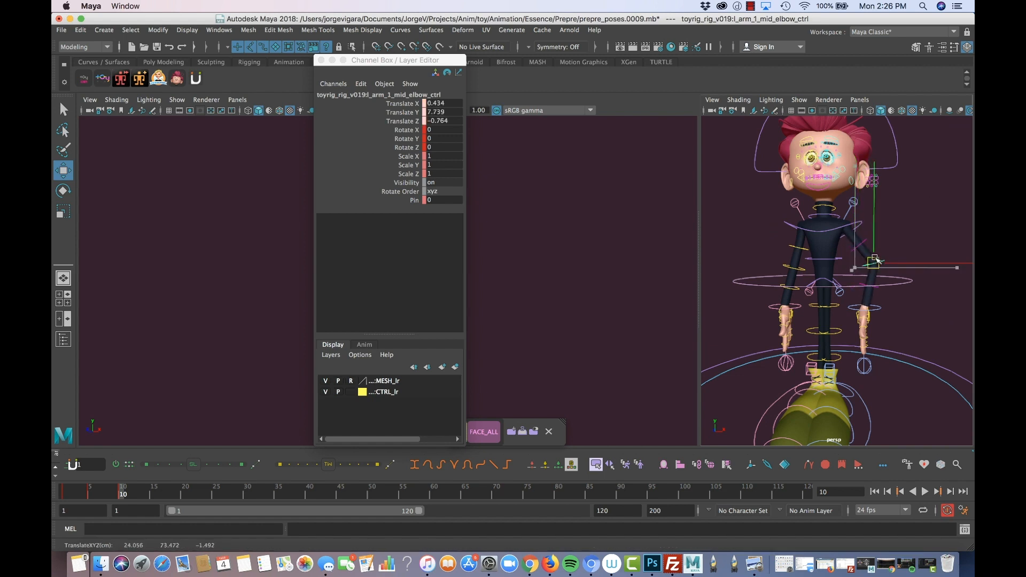
pyautogui.press('z')
pyautogui.click(846, 248)
pyautogui.moveTo(849, 247); pyautogui.dragTo(852, 244)
pyautogui.press('z')
pyautogui.press('z')
pyautogui.press('z')
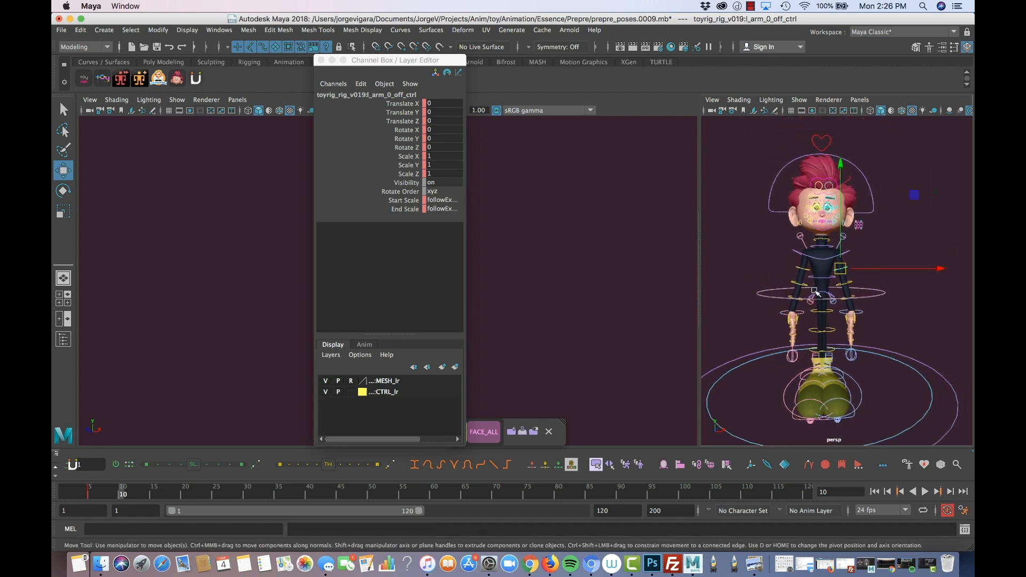
# Set Secondary Controls to 0 on the visibilities control and move the Channel Box out of view
pyautogui.click(812, 143)
pyautogui.click(429, 112)
pyautogui.write('0')
pyautogui.press('Return')
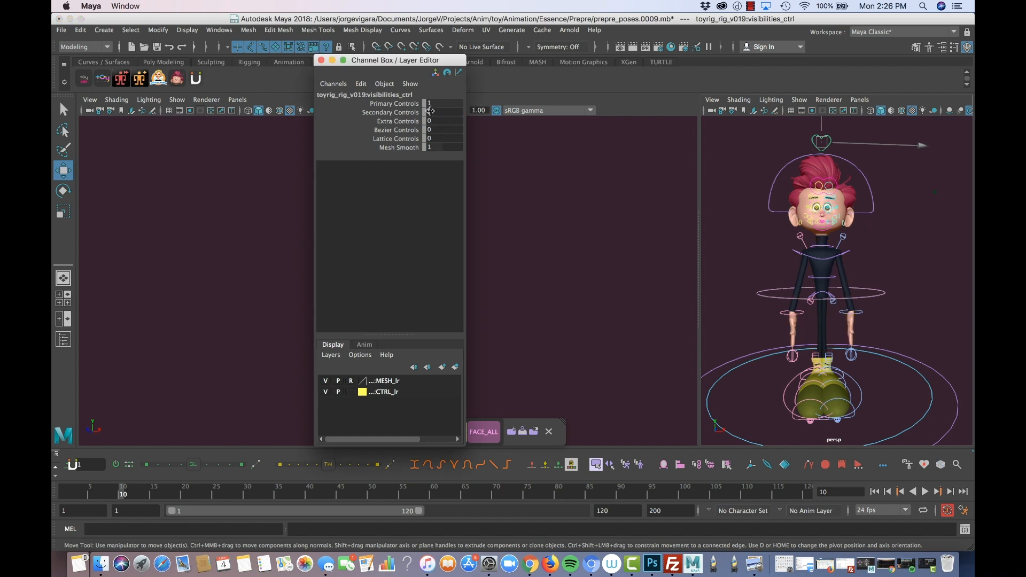
pyautogui.moveTo(371, 61); pyautogui.dragTo(974, 71)
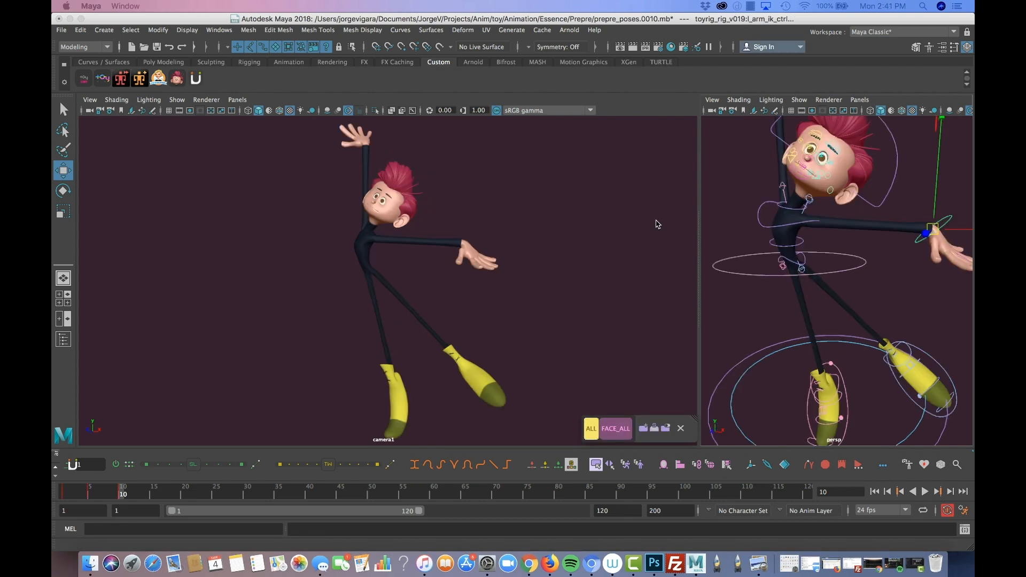
# Place the reference sketch beside the posed character and compare the two poses
pyautogui.scroll(-5, 813, 300)
pyautogui.moveTo(813, 316)
pyautogui.keyDown('alt'); pyautogui.mouseDown()
pyautogui.moveTo(772, 311)
pyautogui.moveTo(815, 313)
pyautogui.mouseUp(); pyautogui.keyUp('alt')
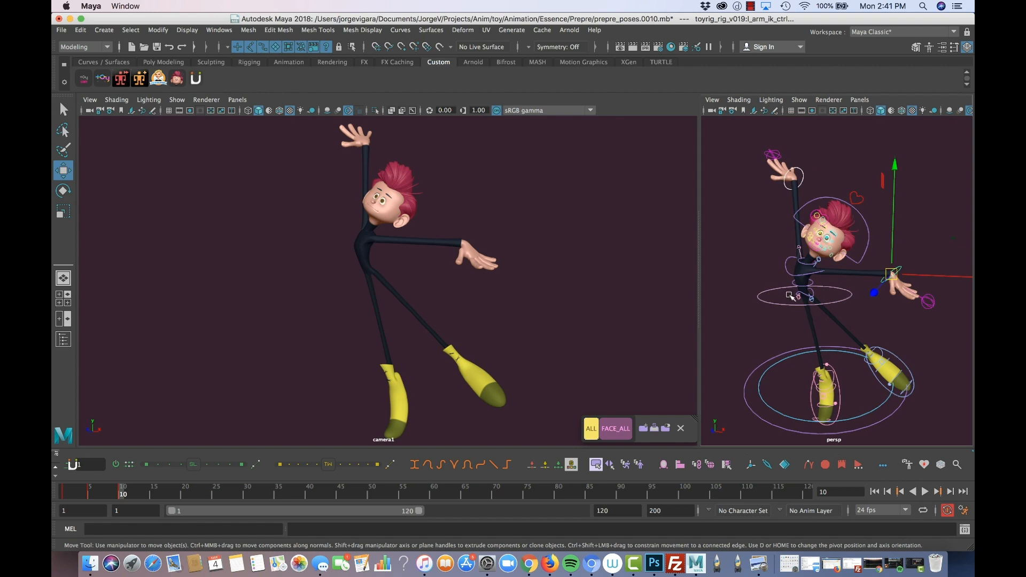
pyautogui.hotkey('ctrl', 'Up')
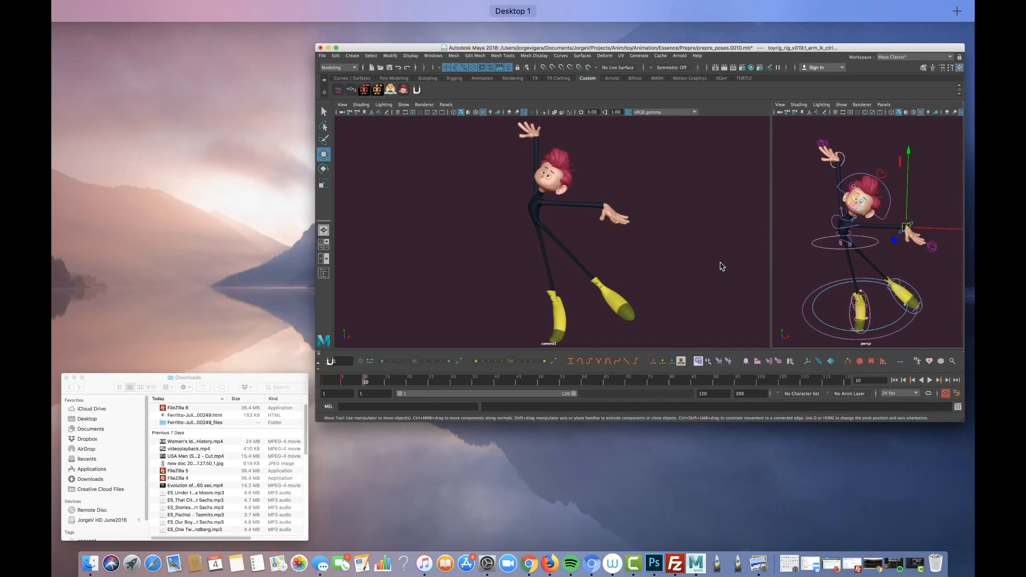
pyautogui.click(916, 321)
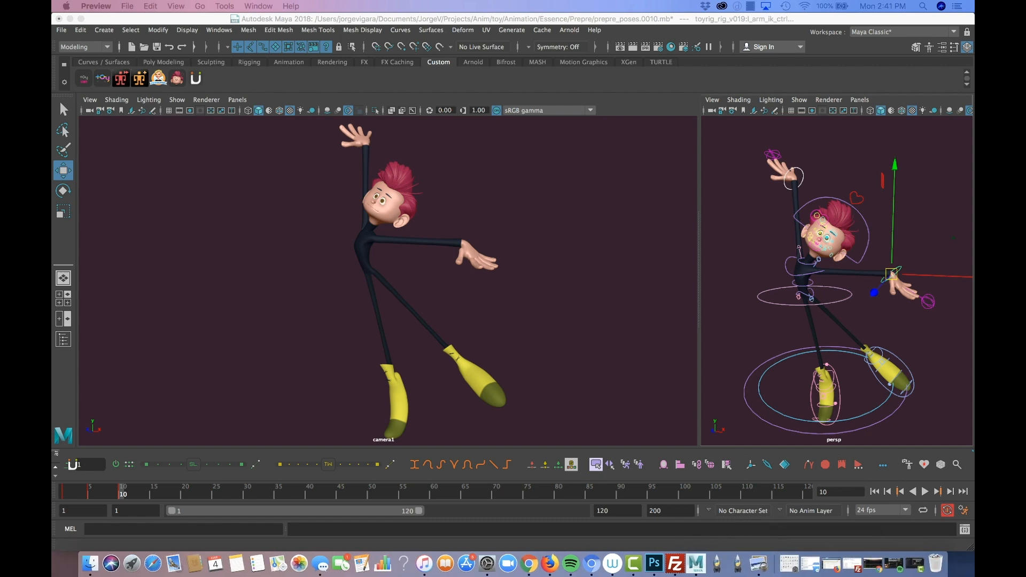
pyautogui.moveTo(975, 51); pyautogui.dragTo(818, 46)
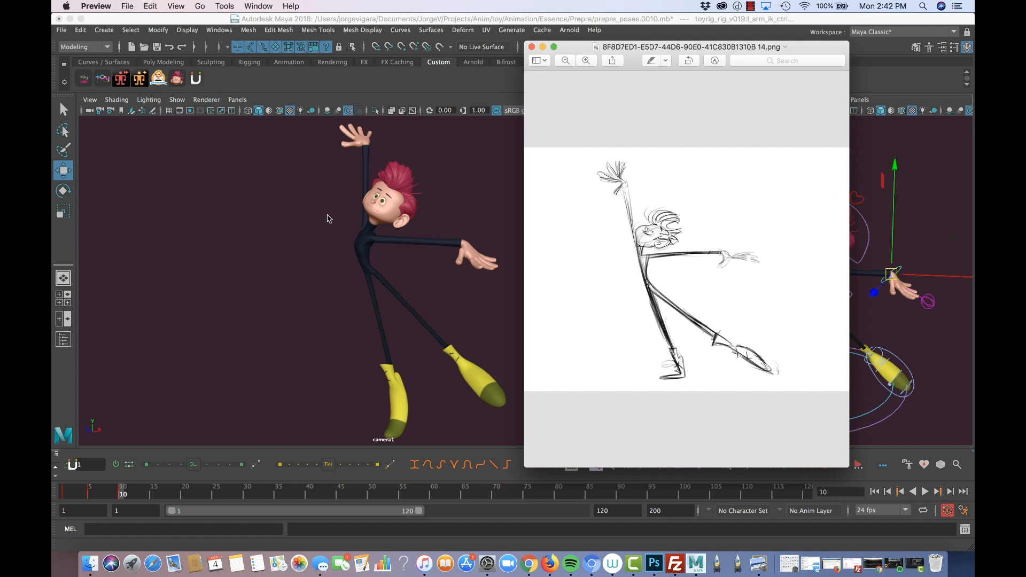
pyautogui.moveTo(802, 51); pyautogui.dragTo(795, 49)
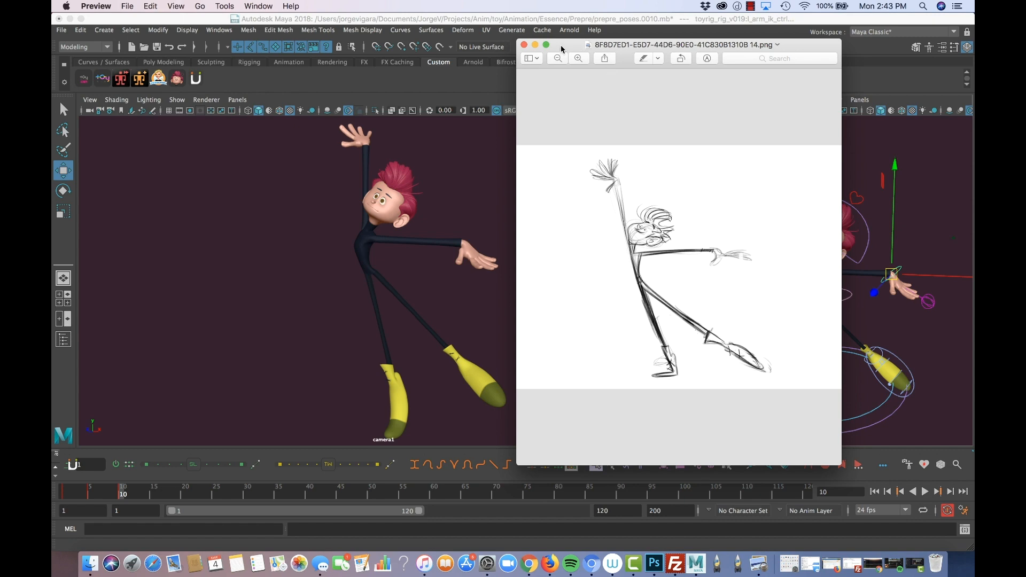
# Put the reference sketch away and return to the posed character in Maya
pyautogui.moveTo(560, 45); pyautogui.dragTo(602, 47)
pyautogui.press('super+w')
pyautogui.click(854, 295)
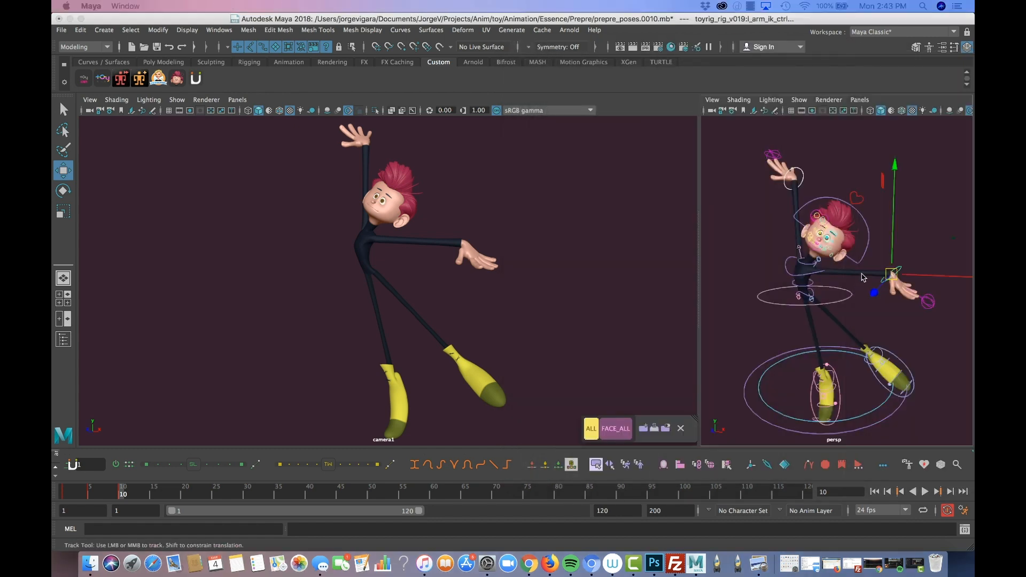
# Inspect the pose from several angles in the perspective view and select the raised right arm's IK control
pyautogui.keyDown('alt'); pyautogui.moveTo(854, 295); pyautogui.dragTo(849, 238); pyautogui.keyUp('alt')
pyautogui.keyDown('alt'); pyautogui.moveTo(851, 239); pyautogui.dragTo(875, 290, button='right'); pyautogui.keyUp('alt')
pyautogui.keyDown('alt'); pyautogui.moveTo(875, 291); pyautogui.dragTo(835, 324, button='middle'); pyautogui.keyUp('alt')
pyautogui.keyDown('alt'); pyautogui.moveTo(835, 324); pyautogui.dragTo(832, 341); pyautogui.keyUp('alt')
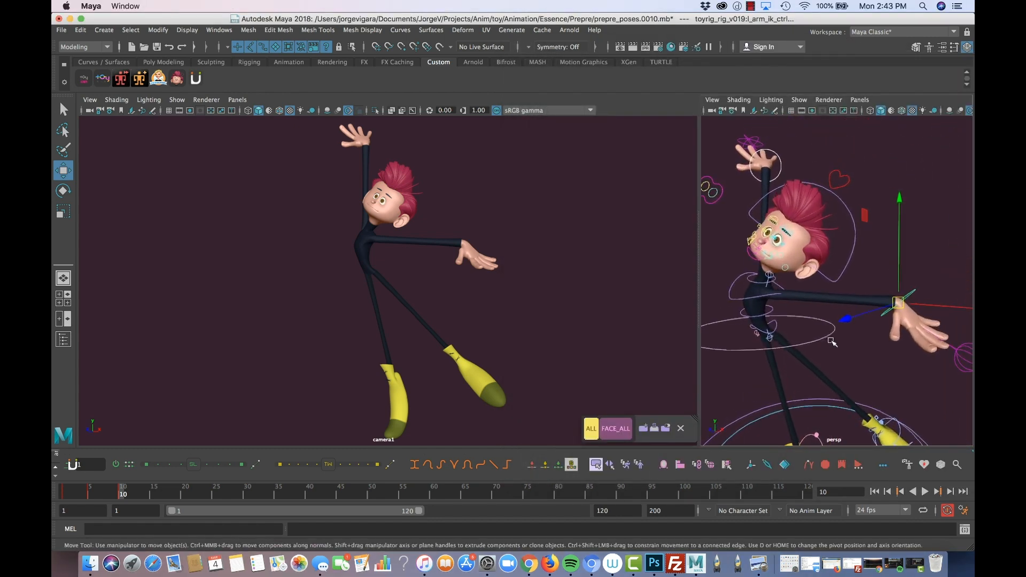
pyautogui.keyDown('alt'); pyautogui.moveTo(811, 255); pyautogui.dragTo(903, 256); pyautogui.keyUp('alt')
pyautogui.keyDown('alt'); pyautogui.moveTo(904, 256); pyautogui.dragTo(871, 276, button='right'); pyautogui.keyUp('alt')
pyautogui.keyDown('alt'); pyautogui.moveTo(871, 276); pyautogui.dragTo(860, 251, button='middle'); pyautogui.keyUp('alt')
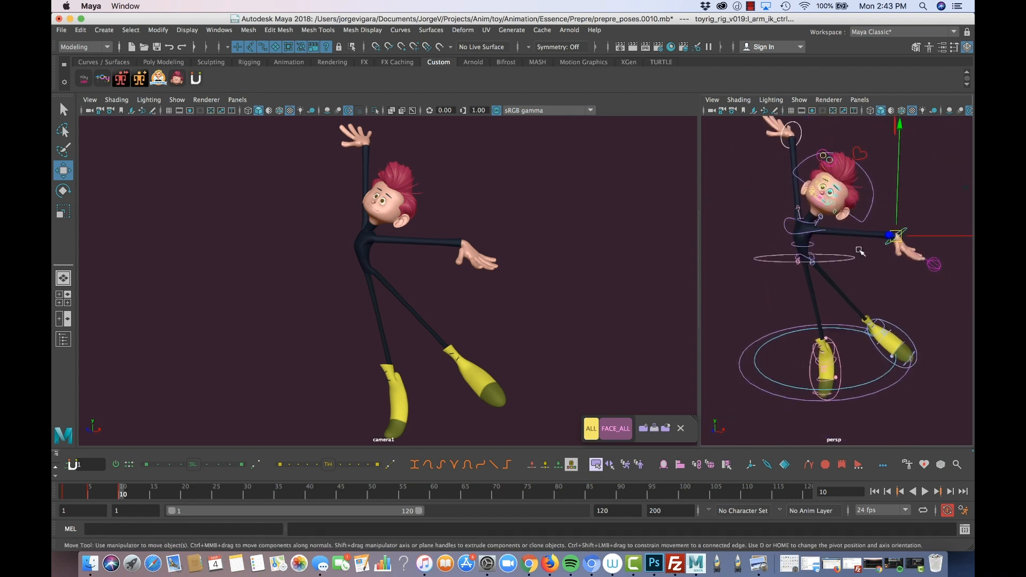
pyautogui.keyDown('alt'); pyautogui.moveTo(843, 225); pyautogui.dragTo(845, 241); pyautogui.keyUp('alt')
pyautogui.keyDown('alt'); pyautogui.moveTo(844, 242); pyautogui.dragTo(855, 288, button='middle'); pyautogui.keyUp('alt')
pyautogui.click(830, 185)
pyautogui.click(813, 182)
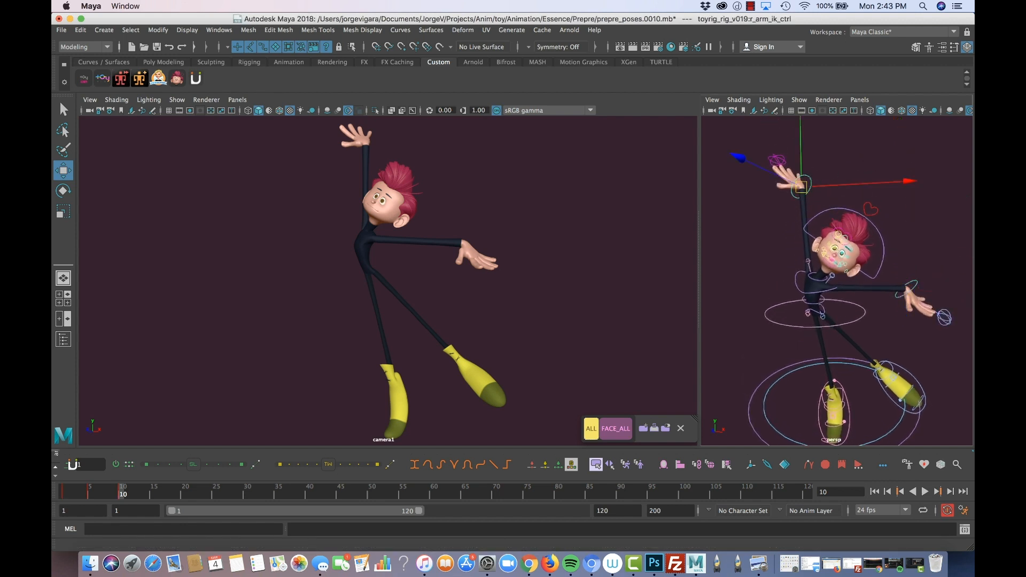
# Review the raised right arm IK control's channel values, put the Channel Box away and look around the pose
pyautogui.moveTo(1025, 56); pyautogui.dragTo(857, 71)
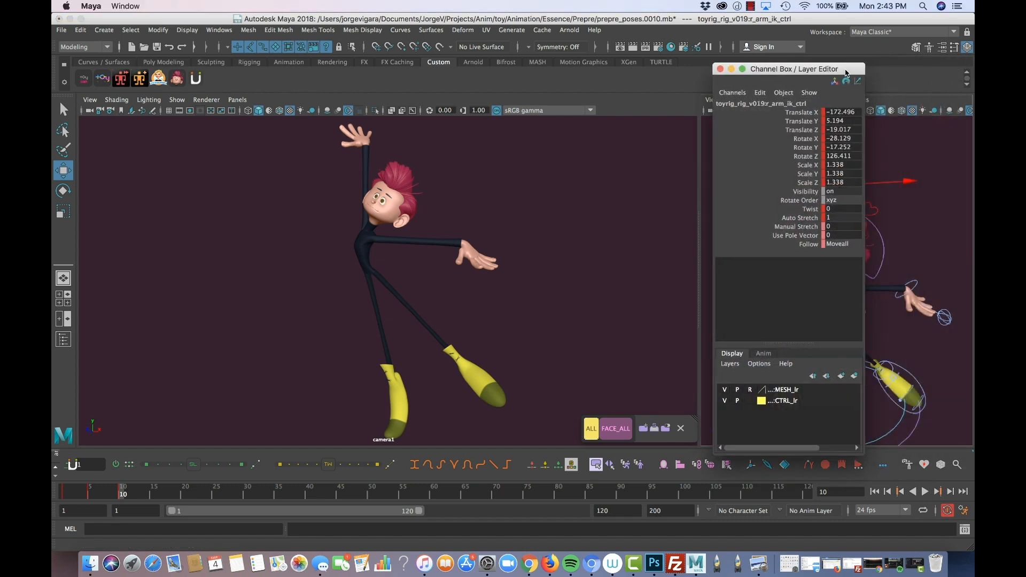
pyautogui.moveTo(846, 73); pyautogui.dragTo(1025, 67)
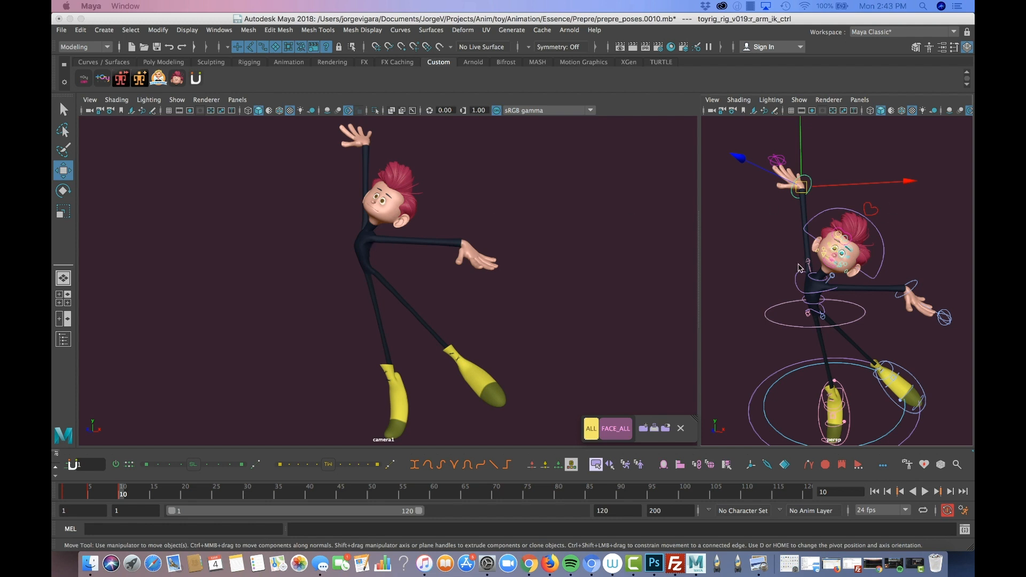
pyautogui.keyDown('alt'); pyautogui.moveTo(859, 245); pyautogui.dragTo(835, 274); pyautogui.keyUp('alt')
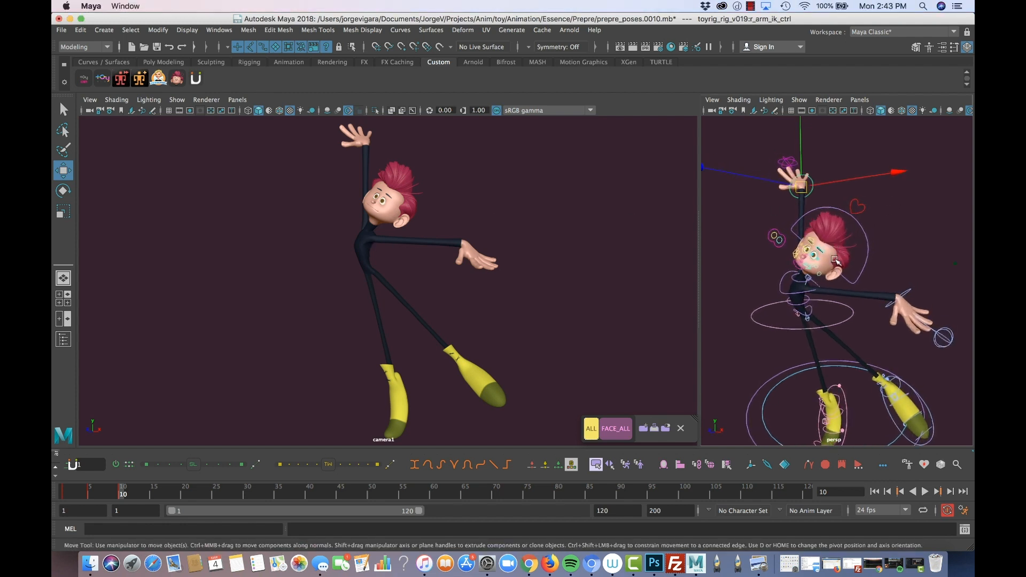
pyautogui.keyDown('alt'); pyautogui.moveTo(835, 274); pyautogui.dragTo(840, 238, button='middle'); pyautogui.keyUp('alt')
pyautogui.keyDown('alt'); pyautogui.moveTo(840, 238); pyautogui.dragTo(823, 248); pyautogui.keyUp('alt')
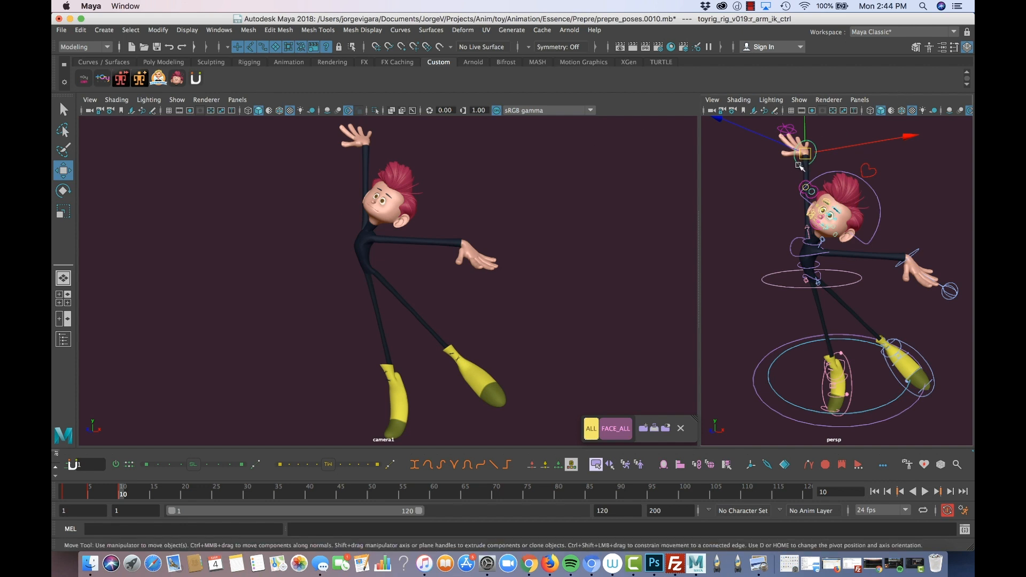
# Bring up the Channel Box for the heart-shaped visibilities control and set Secondary Controls to 1
pyautogui.click(875, 172)
pyautogui.moveTo(974, 44); pyautogui.dragTo(565, 87)
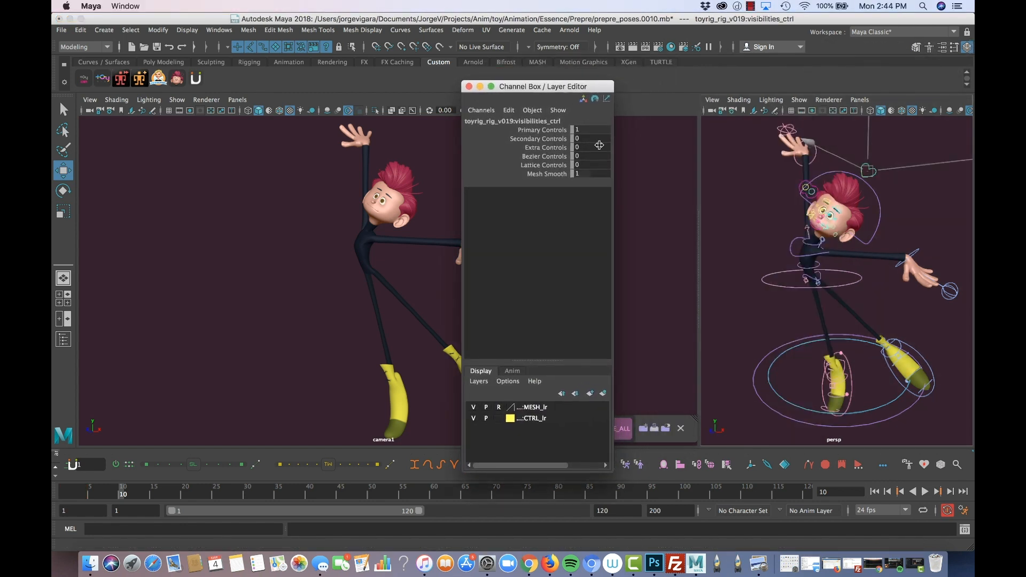
pyautogui.click(583, 139)
pyautogui.write('1')
pyautogui.press('Return')
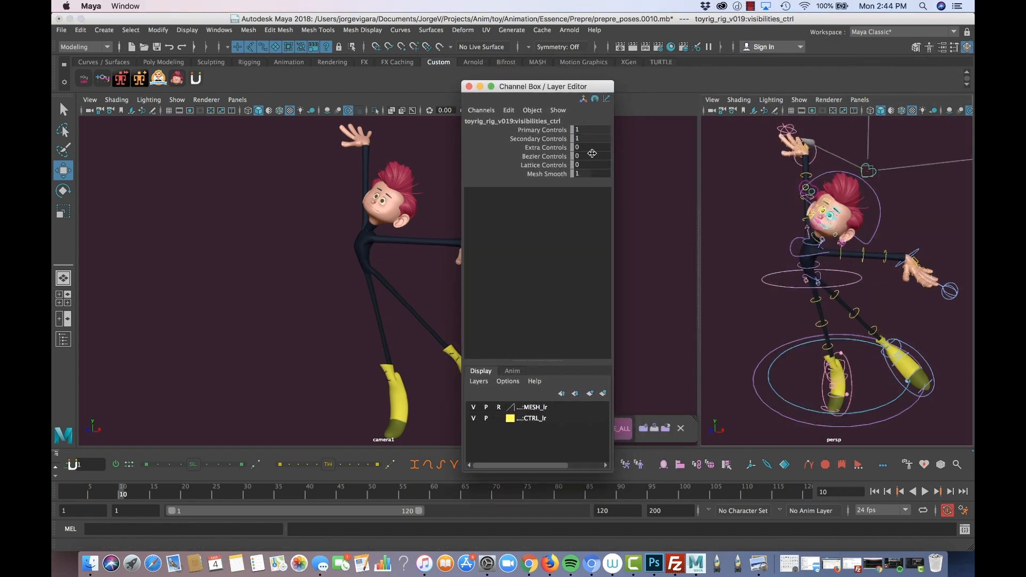
# Try moving the left arm's mid-elbow and left leg's mid-knee controls, undo each move, and put the Channel Box away
pyautogui.click(863, 259)
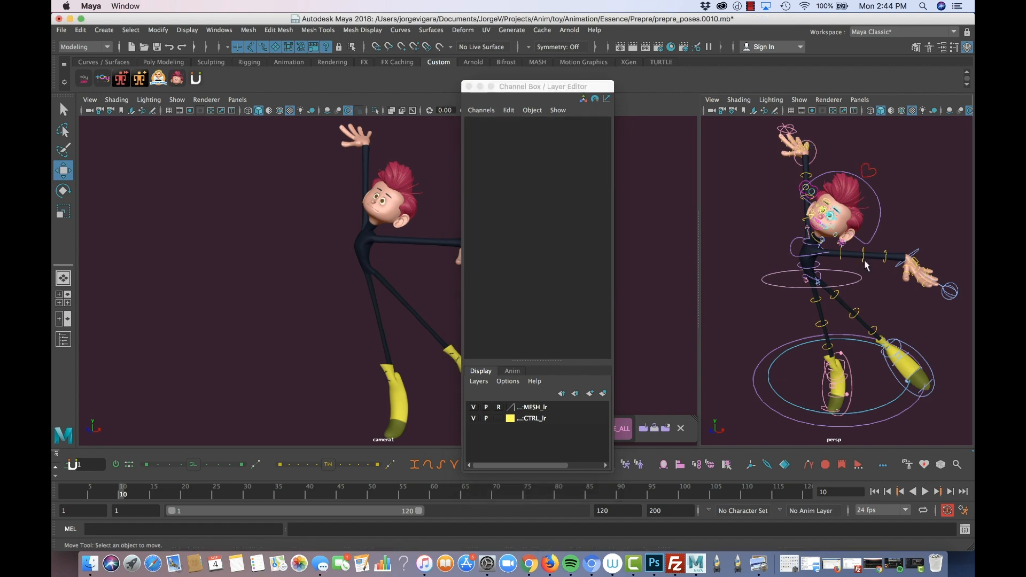
pyautogui.moveTo(862, 259); pyautogui.dragTo(863, 254)
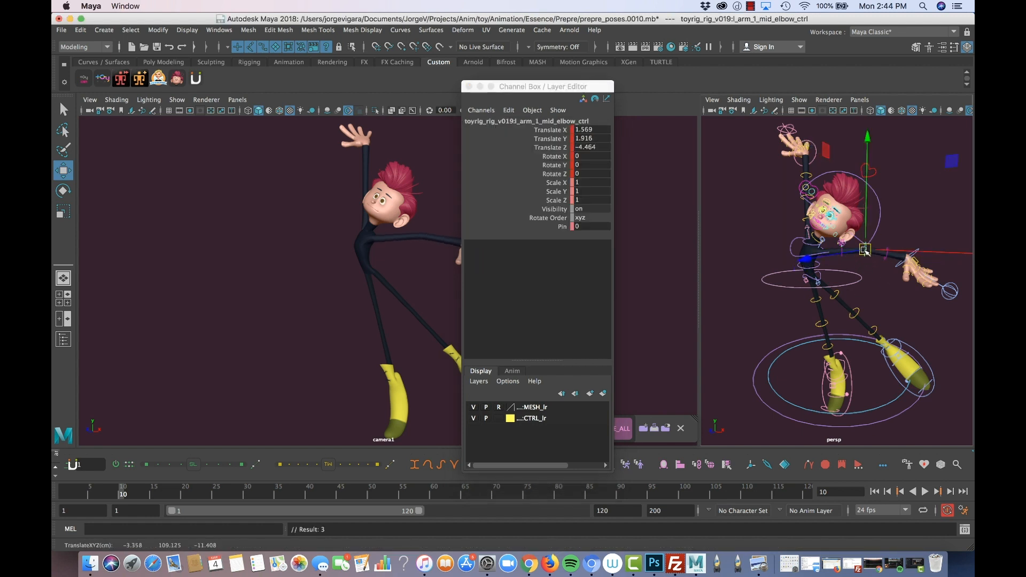
pyautogui.press('super+z')
pyautogui.click(859, 310)
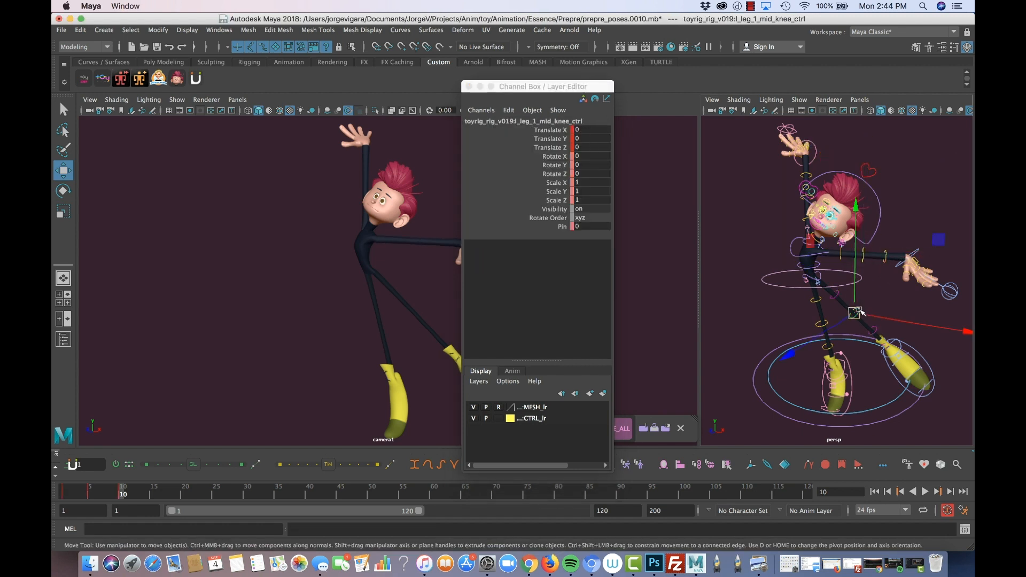
pyautogui.moveTo(860, 310); pyautogui.dragTo(862, 291)
pyautogui.press('super+z')
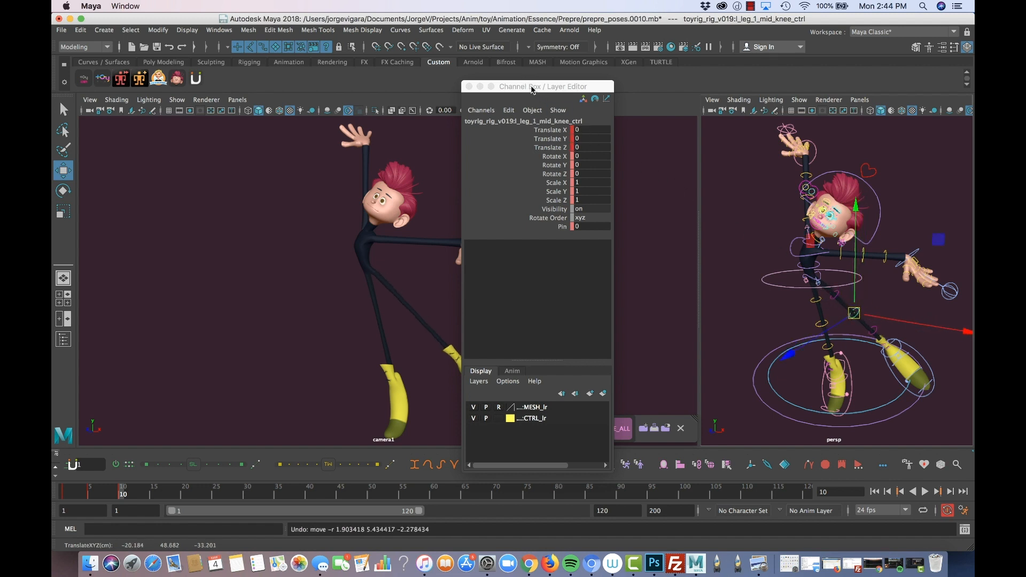
pyautogui.moveTo(526, 90); pyautogui.dragTo(974, 75)
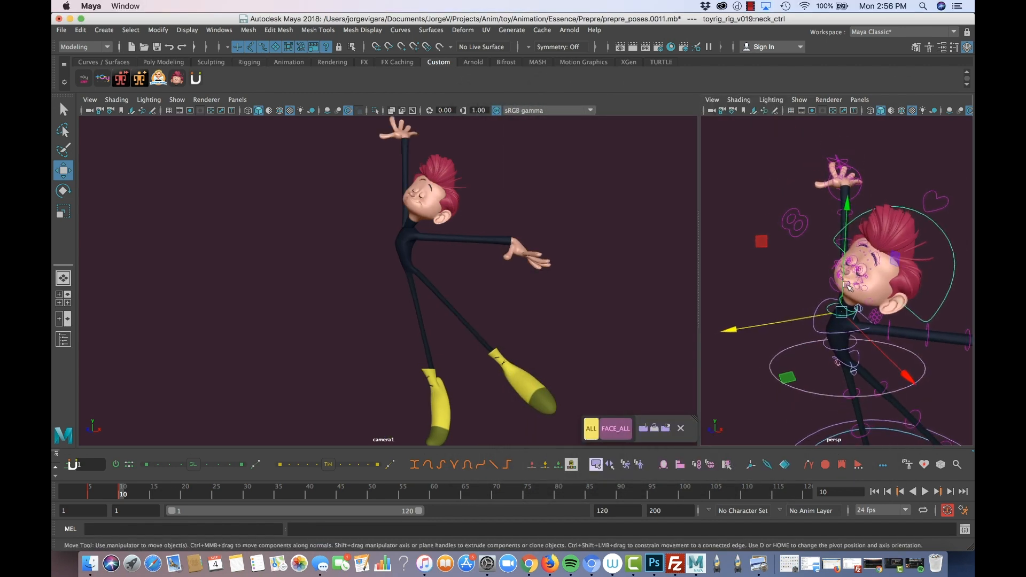
# Select and frame the left arm's IK control, and examine the extended hand's finger pose from several angles
pyautogui.keyDown('alt'); pyautogui.moveTo(834, 268); pyautogui.dragTo(886, 303); pyautogui.keyUp('alt')
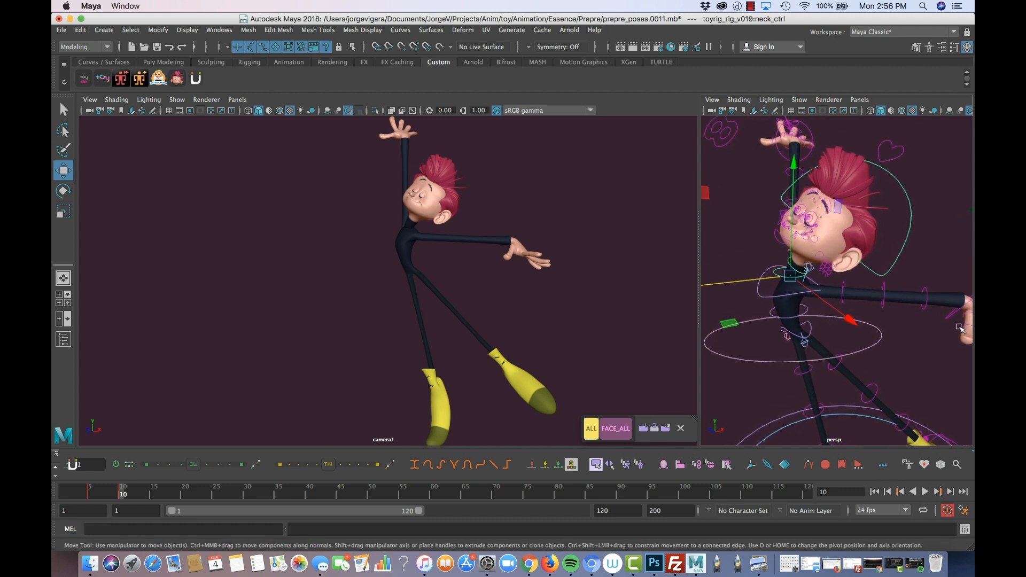
pyautogui.keyDown('alt'); pyautogui.moveTo(961, 328); pyautogui.dragTo(869, 283, button='middle'); pyautogui.keyUp('alt')
pyautogui.keyDown('alt'); pyautogui.moveTo(869, 283); pyautogui.dragTo(863, 272); pyautogui.keyUp('alt')
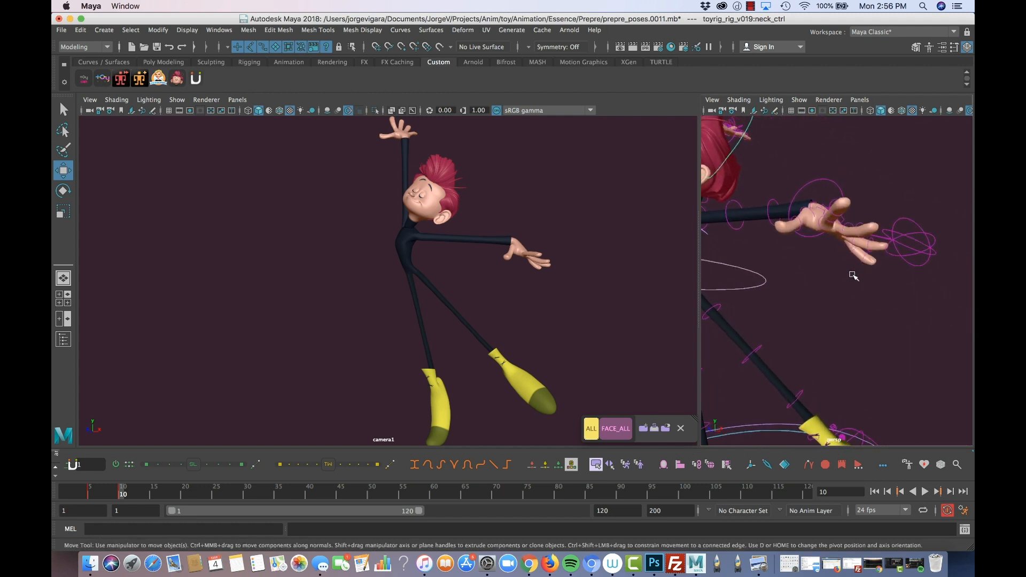
pyautogui.click(816, 186)
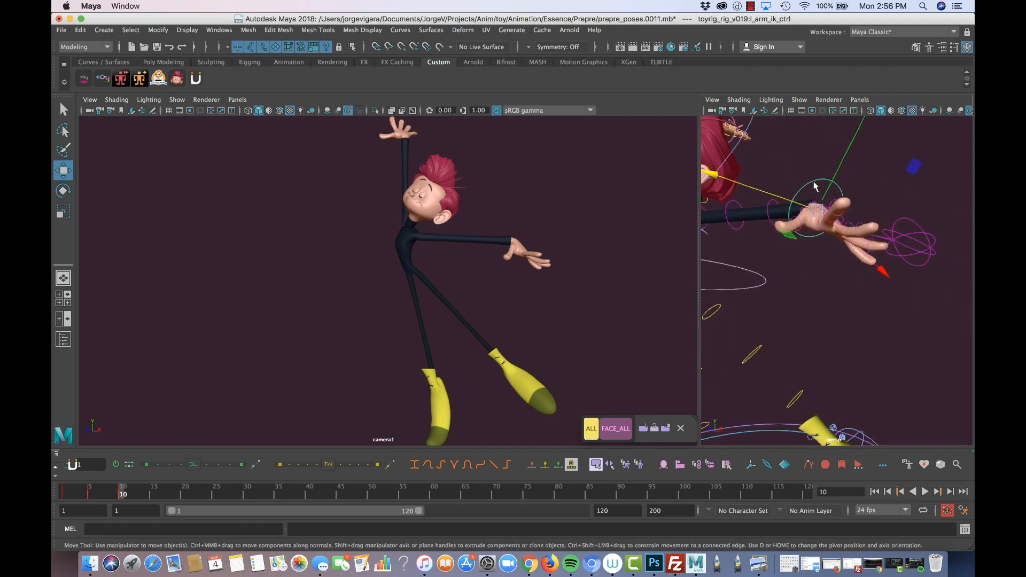
pyautogui.press('f')
pyautogui.keyDown('alt'); pyautogui.moveTo(877, 310); pyautogui.dragTo(857, 257, button='right'); pyautogui.keyUp('alt')
pyautogui.keyDown('alt'); pyautogui.moveTo(857, 258); pyautogui.dragTo(884, 289, button='middle'); pyautogui.keyUp('alt')
pyautogui.keyDown('alt'); pyautogui.moveTo(884, 289); pyautogui.dragTo(862, 290); pyautogui.keyUp('alt')
pyautogui.keyDown('alt'); pyautogui.moveTo(862, 290); pyautogui.dragTo(877, 326, button='right'); pyautogui.keyUp('alt')
pyautogui.keyDown('alt'); pyautogui.moveTo(876, 327); pyautogui.dragTo(859, 346); pyautogui.keyUp('alt')
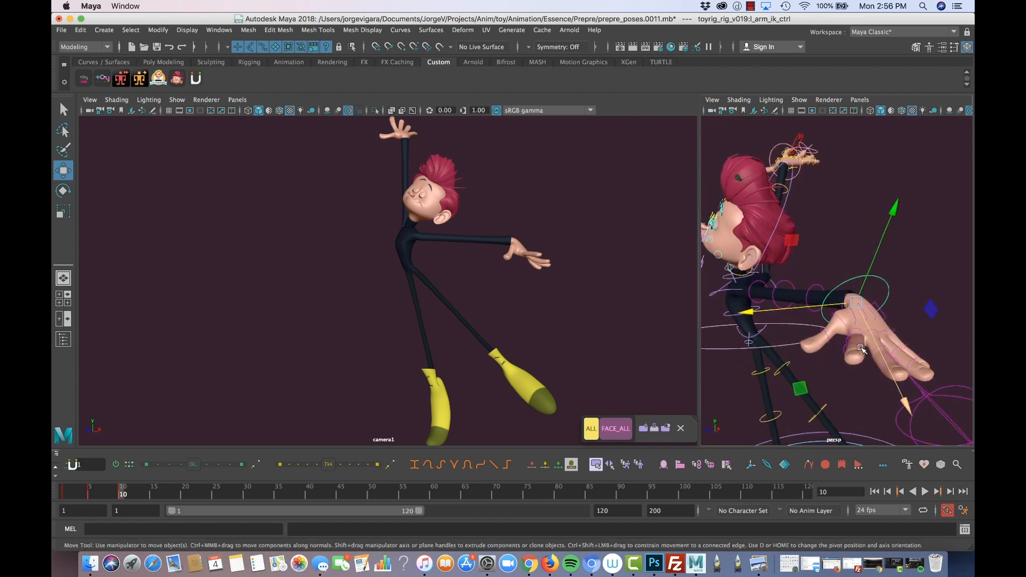
# Frame the raised right hand on its index base control and examine the finger spread from several angles
pyautogui.keyDown('alt'); pyautogui.moveTo(792, 235); pyautogui.dragTo(876, 292); pyautogui.keyUp('alt')
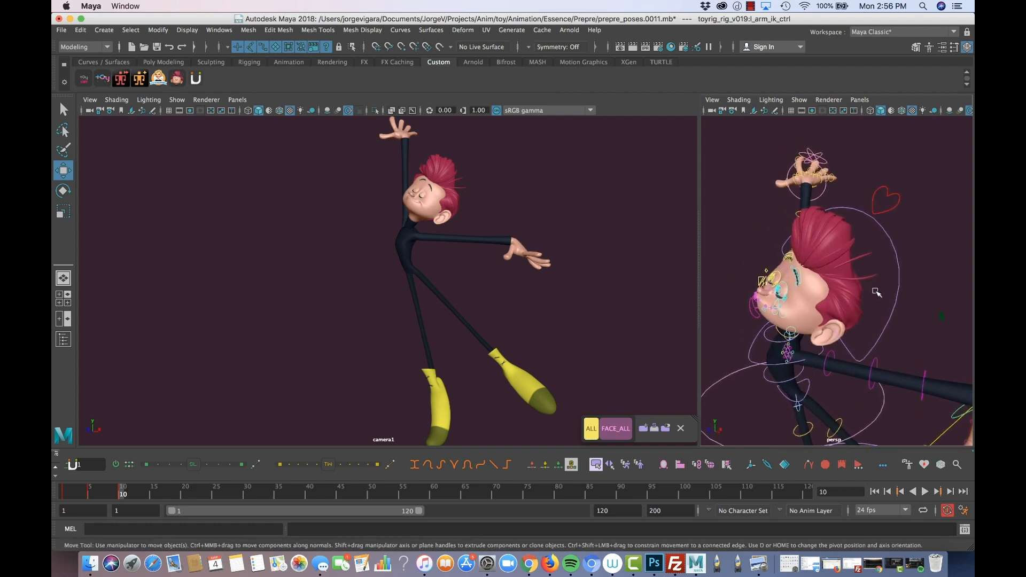
pyautogui.click(799, 184)
pyautogui.press('f')
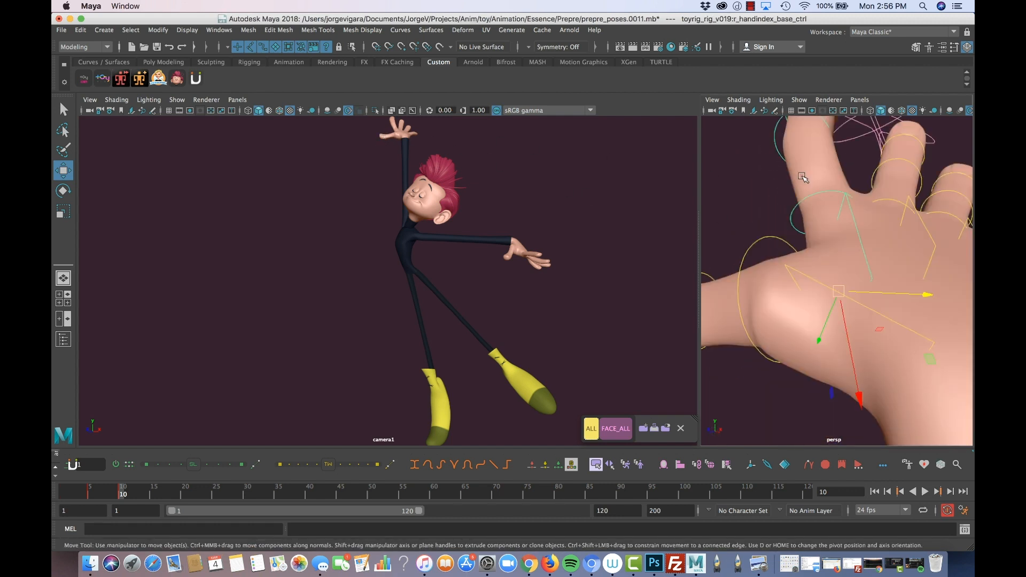
pyautogui.keyDown('alt'); pyautogui.moveTo(920, 247); pyautogui.dragTo(861, 241, button='right'); pyautogui.keyUp('alt')
pyautogui.keyDown('alt'); pyautogui.moveTo(860, 240); pyautogui.dragTo(846, 266); pyautogui.keyUp('alt')
pyautogui.keyDown('alt'); pyautogui.moveTo(846, 266); pyautogui.dragTo(869, 276, button='middle'); pyautogui.keyUp('alt')
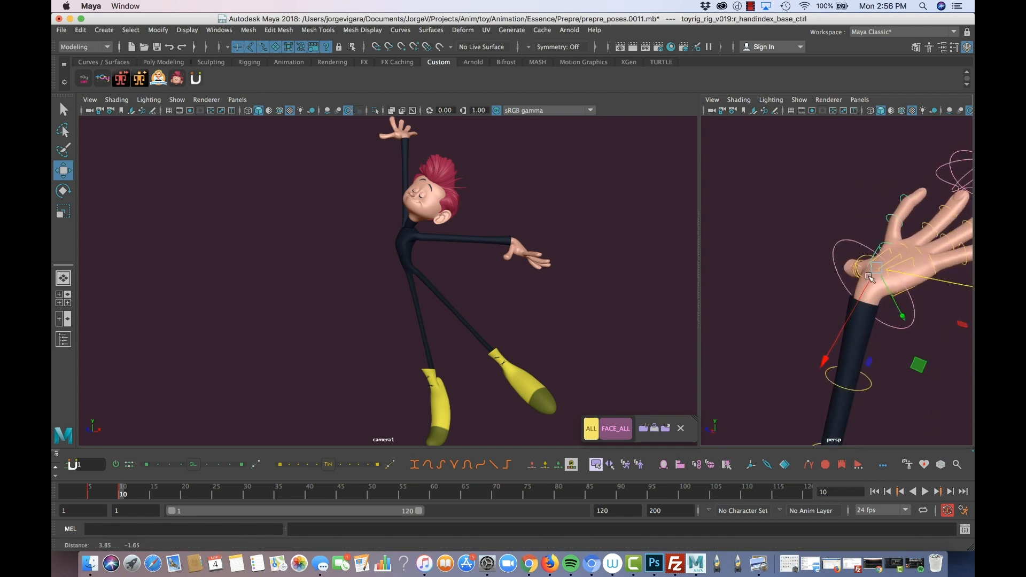
pyautogui.keyDown('alt'); pyautogui.moveTo(869, 276); pyautogui.dragTo(744, 253); pyautogui.keyUp('alt')
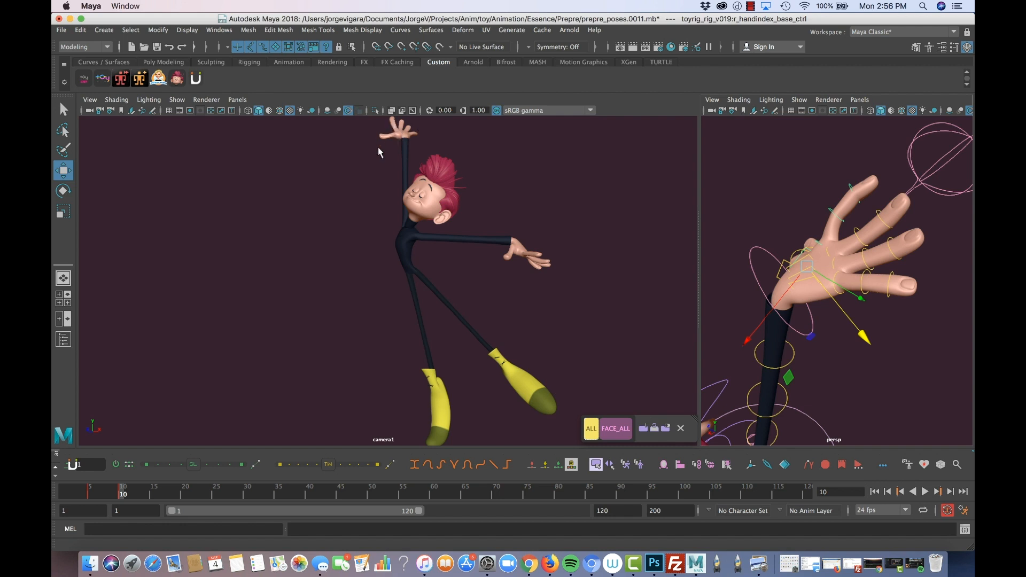
pyautogui.keyDown('alt'); pyautogui.moveTo(831, 238); pyautogui.dragTo(856, 255); pyautogui.keyUp('alt')
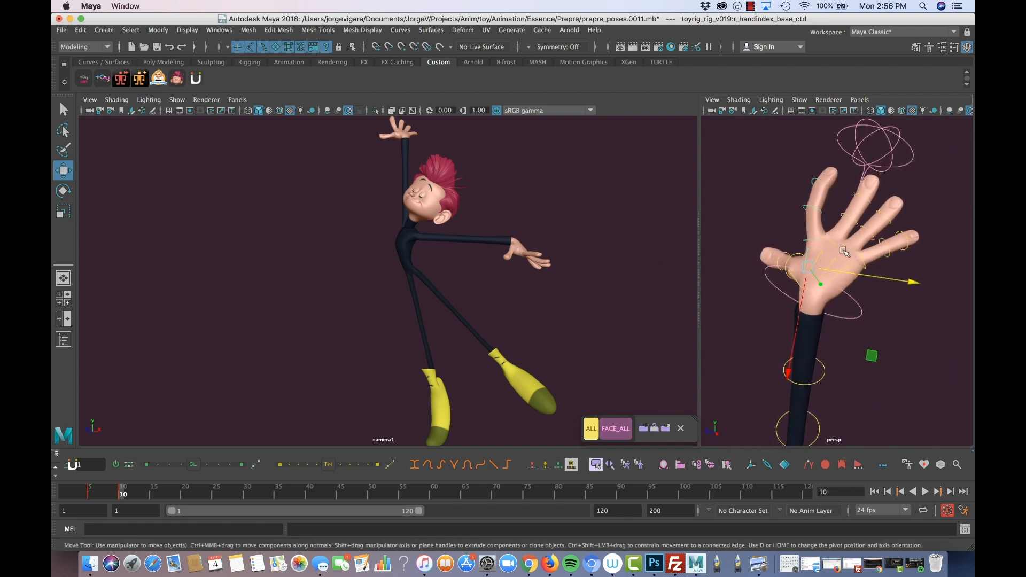
# Examine the whole figure from the side, checking the extended left arm and hand against the camera view
pyautogui.scroll(-5, 883, 327)
pyautogui.keyDown('alt'); pyautogui.moveTo(889, 323); pyautogui.dragTo(842, 328, button='middle'); pyautogui.keyUp('alt')
pyautogui.keyDown('alt'); pyautogui.moveTo(842, 328); pyautogui.dragTo(873, 332); pyautogui.keyUp('alt')
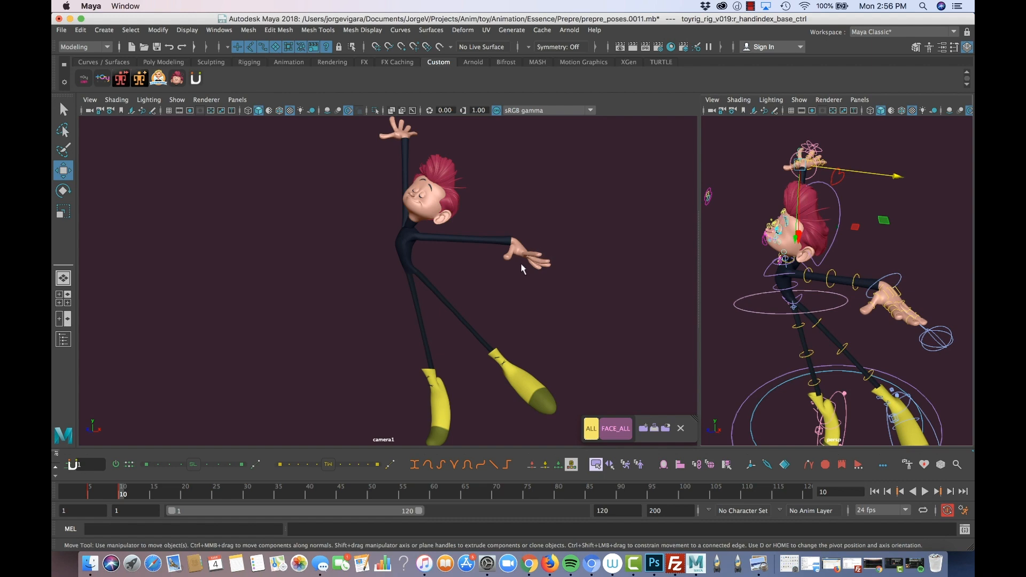
pyautogui.keyDown('alt'); pyautogui.moveTo(880, 306); pyautogui.dragTo(889, 301); pyautogui.keyUp('alt')
pyautogui.keyDown('alt'); pyautogui.moveTo(888, 302); pyautogui.dragTo(894, 311, button='right'); pyautogui.keyUp('alt')
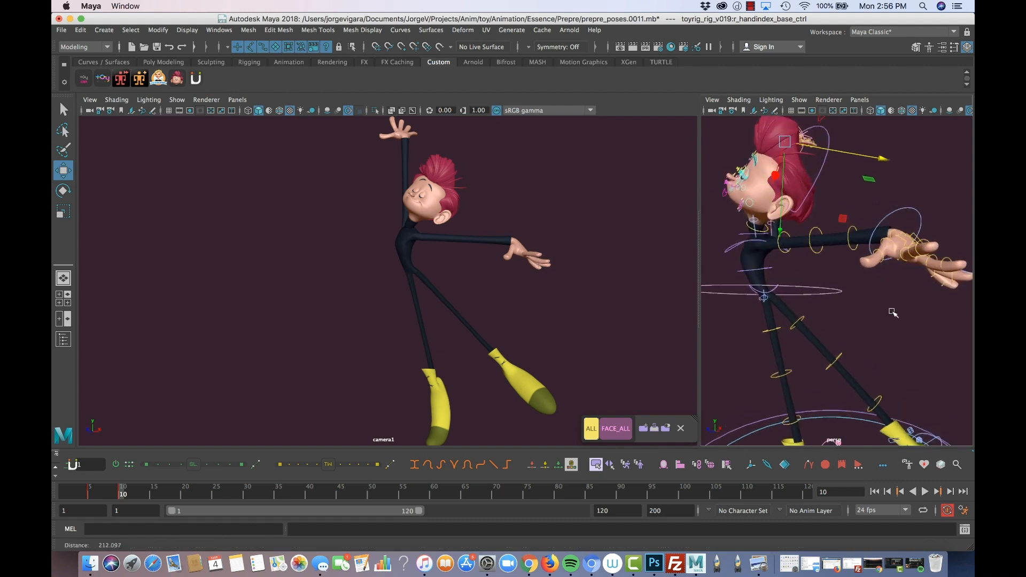
pyautogui.moveTo(893, 311)
pyautogui.keyDown('alt'); pyautogui.mouseDown()
pyautogui.moveTo(904, 320)
pyautogui.moveTo(898, 306)
pyautogui.moveTo(880, 309)
pyautogui.moveTo(910, 323)
pyautogui.moveTo(862, 334)
pyautogui.moveTo(897, 319)
pyautogui.moveTo(891, 310)
pyautogui.mouseUp(); pyautogui.keyUp('alt')
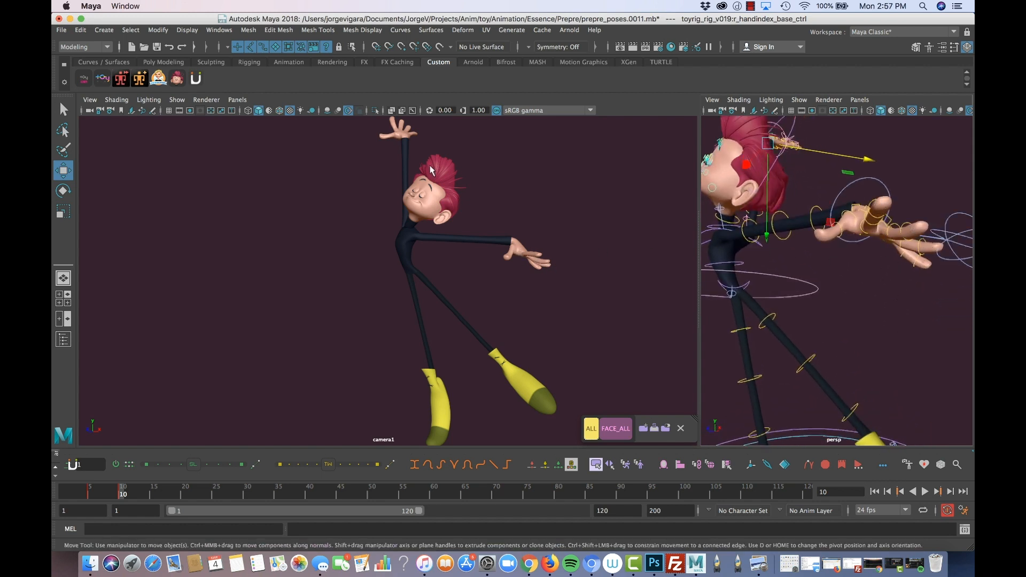
# Frame the face on a nose control and examine the closed eyes, nose and mouth
pyautogui.keyDown('alt'); pyautogui.moveTo(800, 234); pyautogui.dragTo(835, 247); pyautogui.keyUp('alt')
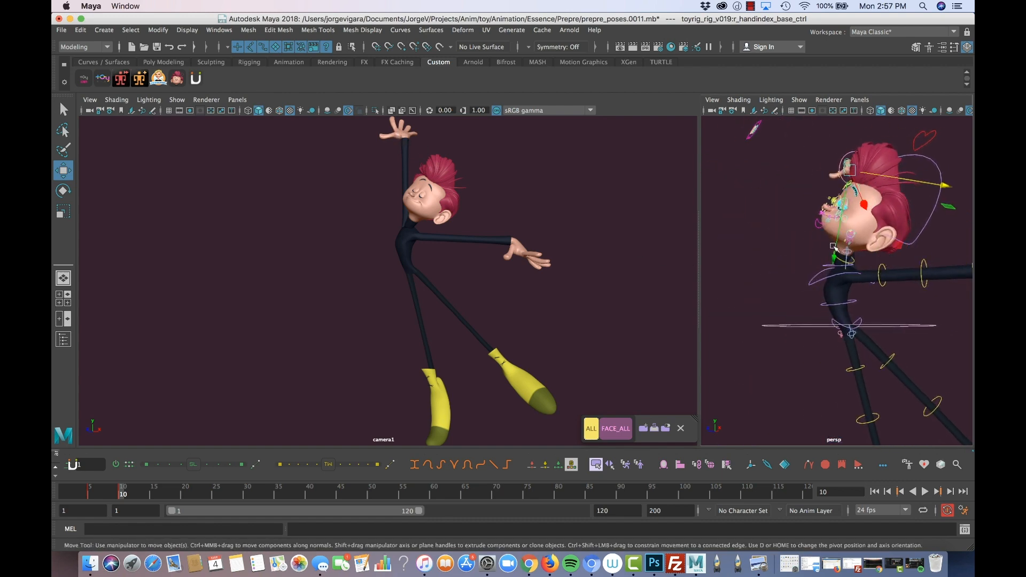
pyautogui.click(828, 201)
pyautogui.press('f')
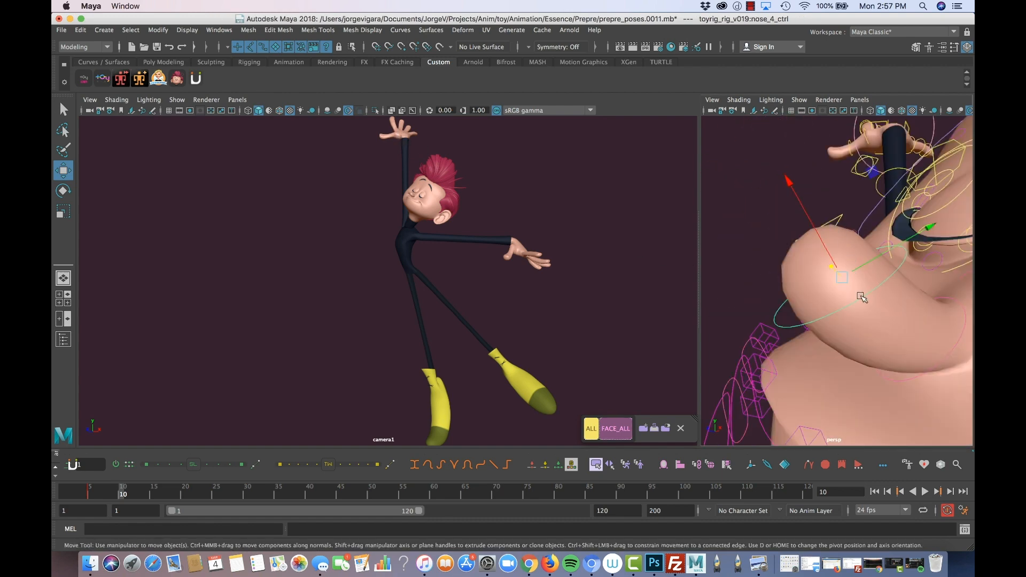
pyautogui.keyDown('alt'); pyautogui.moveTo(862, 298); pyautogui.dragTo(893, 269); pyautogui.keyUp('alt')
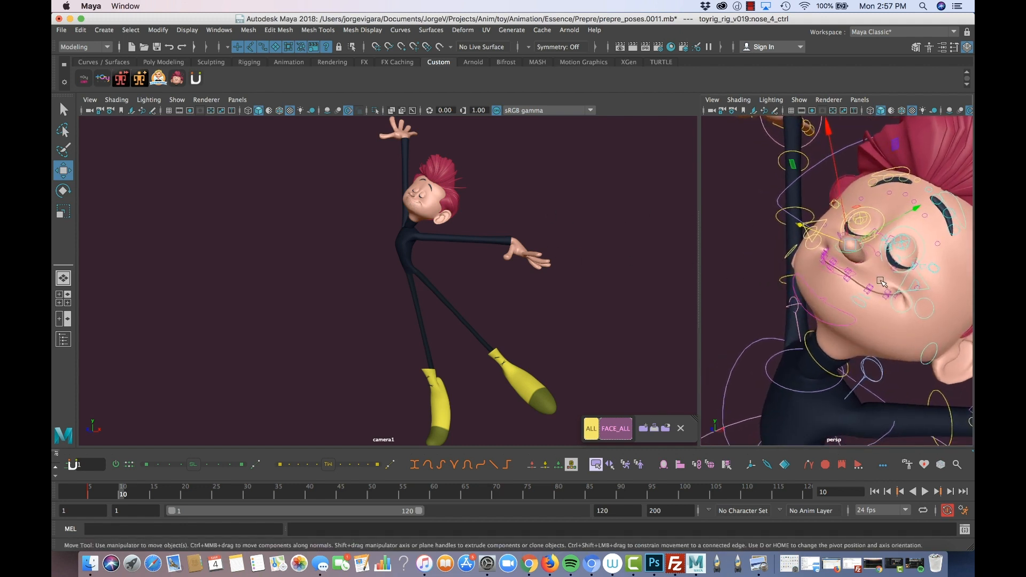
# Select the lower and upper middle lip controls, using the face picker for the upper one, and shift both slightly
pyautogui.keyDown('alt'); pyautogui.moveTo(882, 283); pyautogui.dragTo(819, 265); pyautogui.keyUp('alt')
pyautogui.click(820, 265)
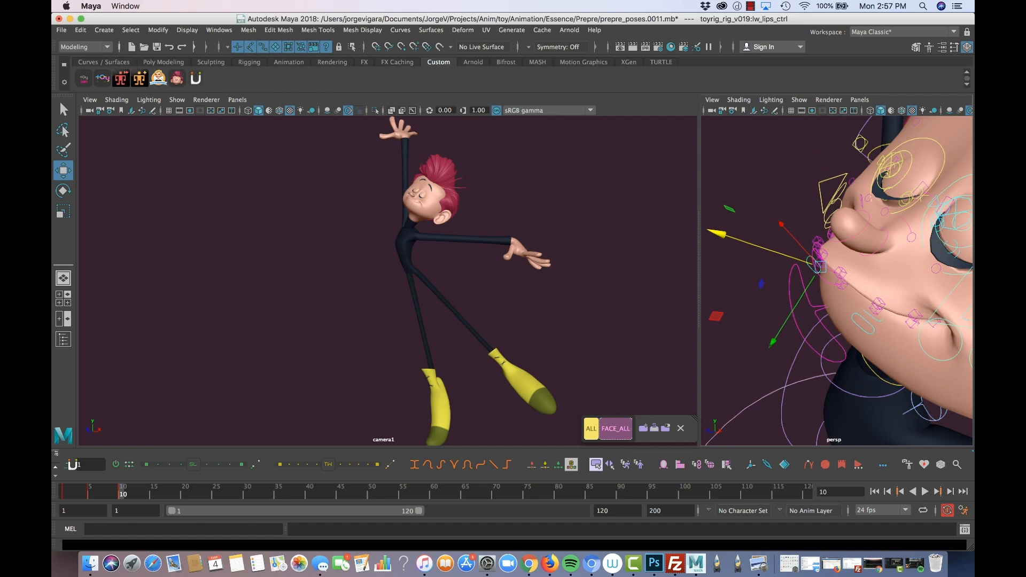
pyautogui.moveTo(973, 75); pyautogui.dragTo(638, 87)
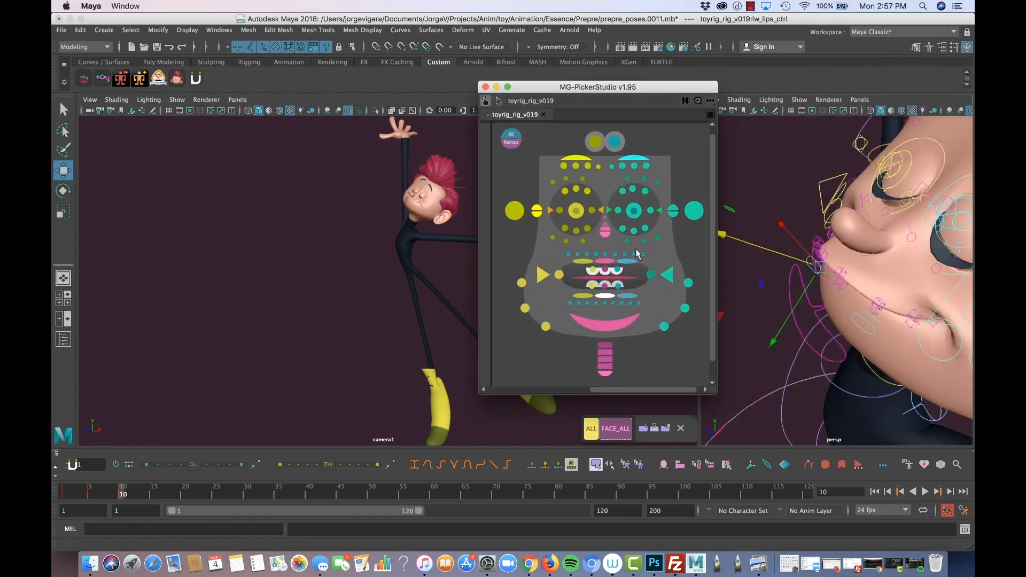
pyautogui.keyDown('shift'); pyautogui.click(605, 261); pyautogui.keyUp('shift')
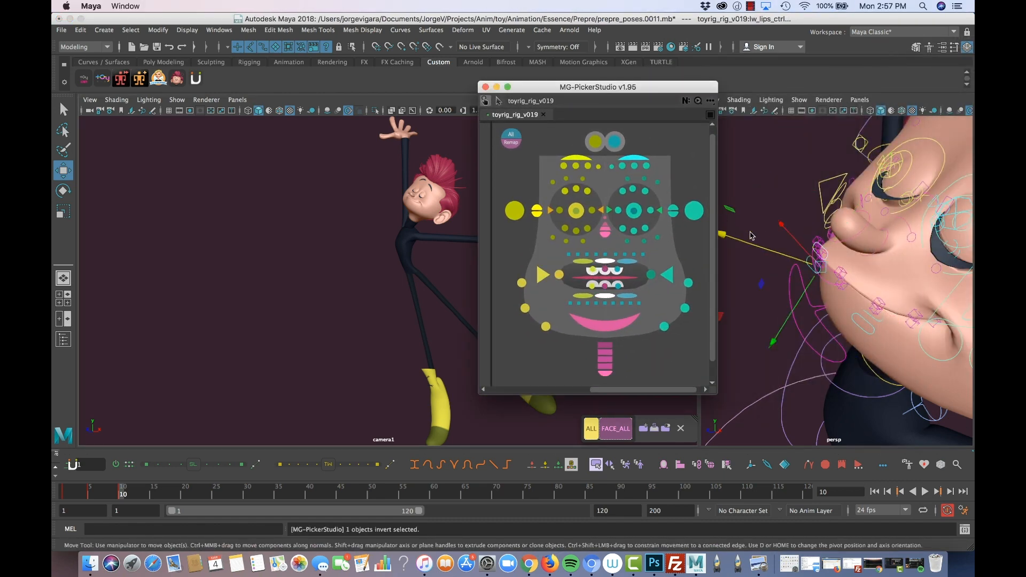
pyautogui.moveTo(752, 236); pyautogui.dragTo(756, 241)
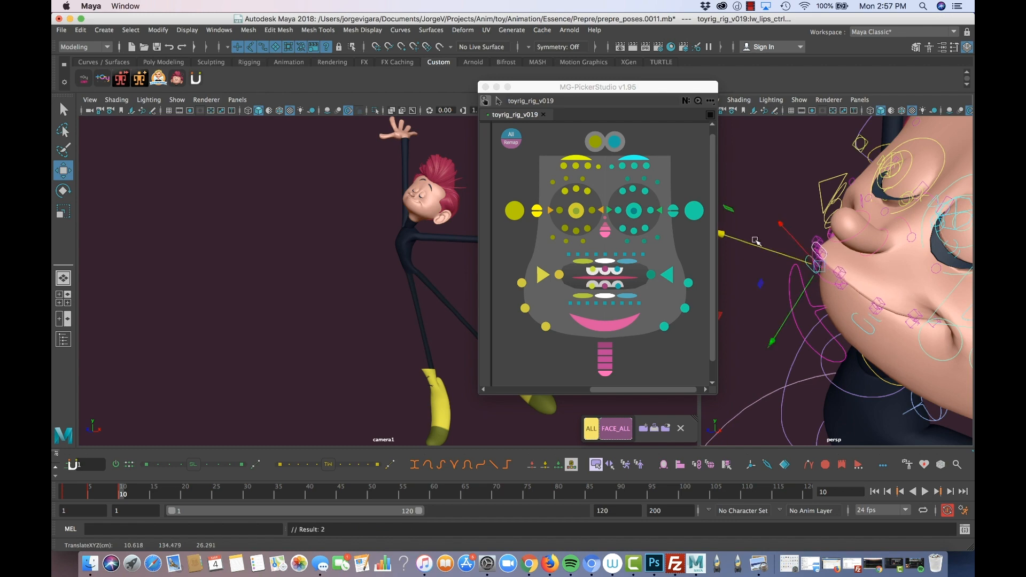
pyautogui.moveTo(649, 87); pyautogui.dragTo(1025, 140)
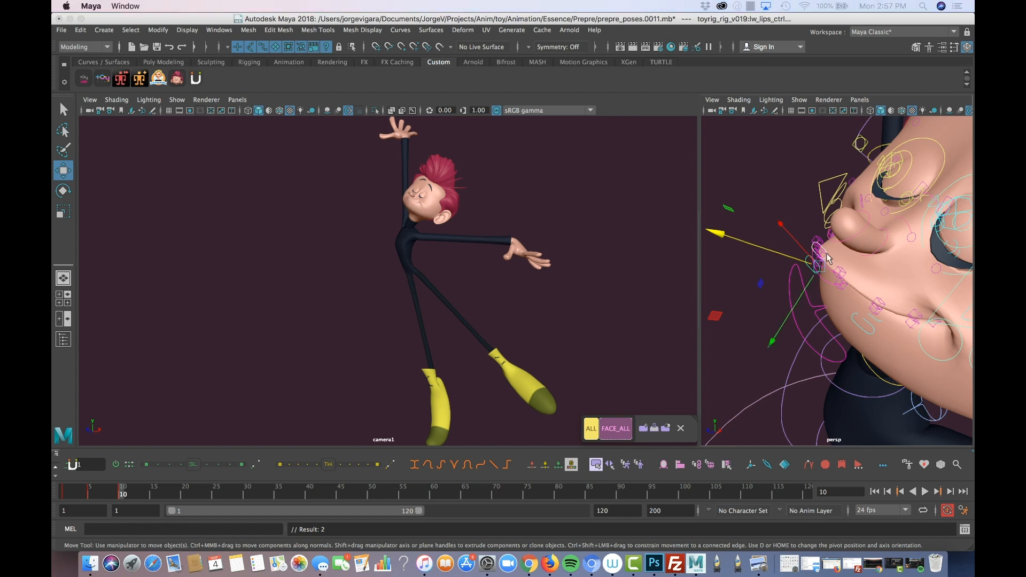
# Examine the lips, mouth corner and cheek shapes of the smile from above, the front and the side
pyautogui.keyDown('alt'); pyautogui.moveTo(827, 258); pyautogui.dragTo(803, 227); pyautogui.keyUp('alt')
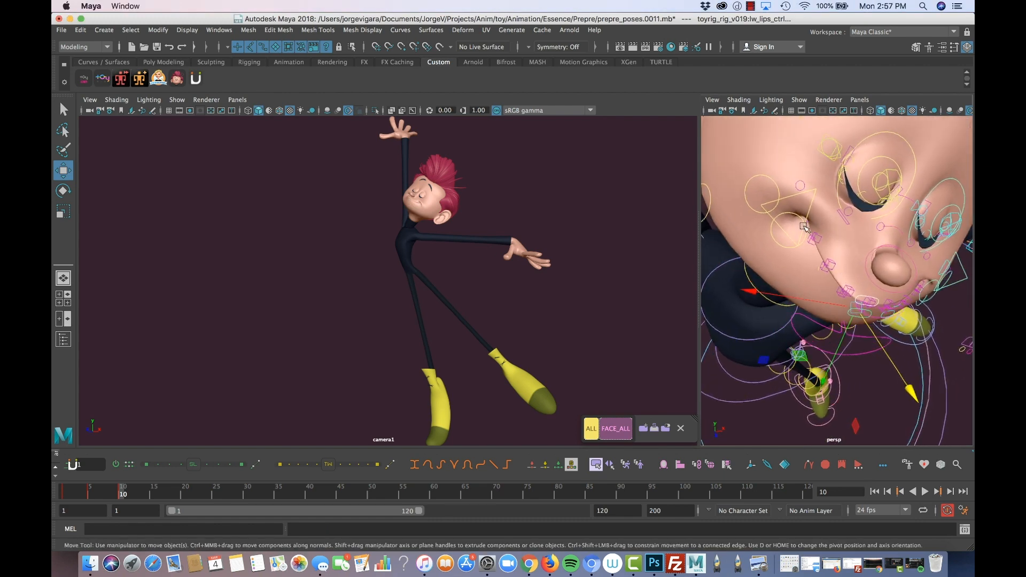
pyautogui.keyDown('alt'); pyautogui.moveTo(933, 260); pyautogui.dragTo(870, 291); pyautogui.keyUp('alt')
pyautogui.keyDown('alt'); pyautogui.moveTo(857, 292); pyautogui.dragTo(867, 293, button='right'); pyautogui.keyUp('alt')
pyautogui.keyDown('alt'); pyautogui.moveTo(844, 257); pyautogui.dragTo(852, 261); pyautogui.keyUp('alt')
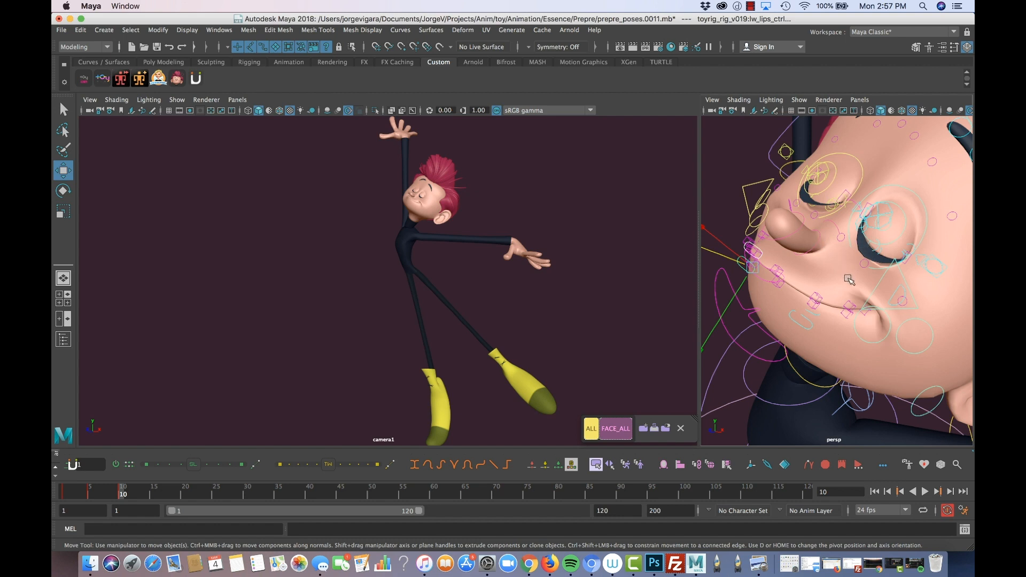
pyautogui.keyDown('alt'); pyautogui.moveTo(855, 283); pyautogui.dragTo(837, 286); pyautogui.keyUp('alt')
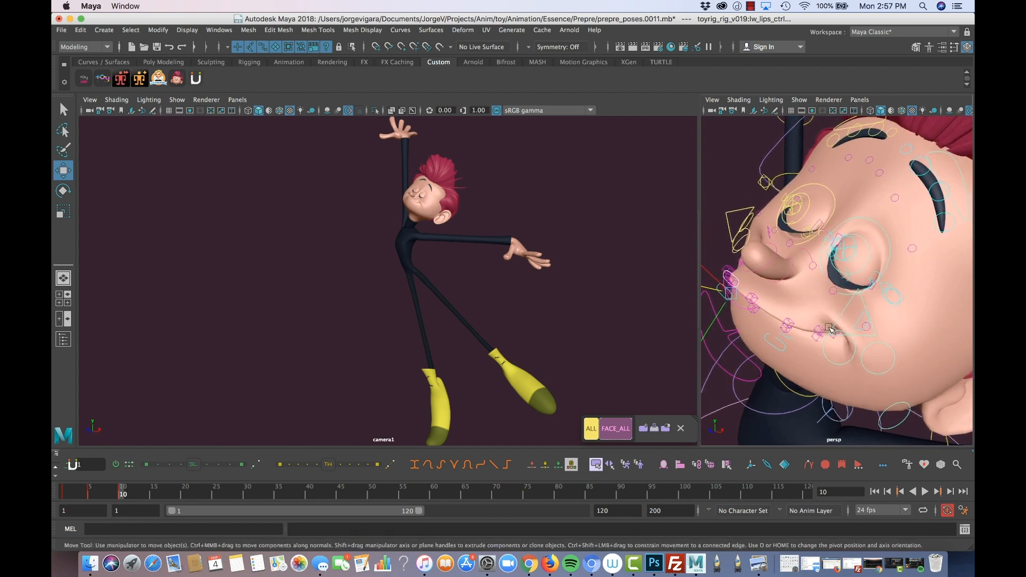
pyautogui.keyDown('alt'); pyautogui.moveTo(831, 328); pyautogui.dragTo(833, 274); pyautogui.keyUp('alt')
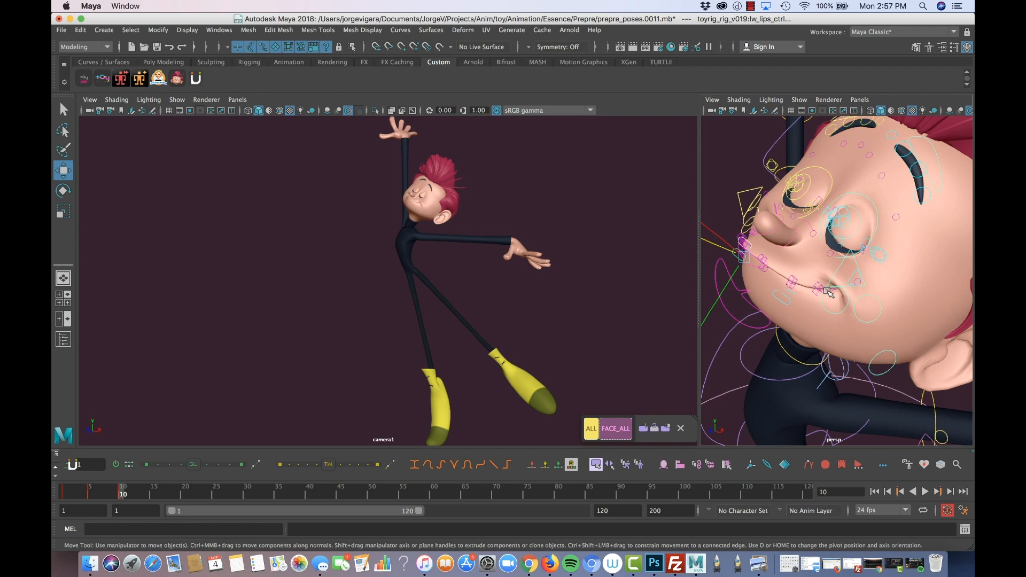
# Try to shift the mid-elbow secondary control on the extended left arm
pyautogui.keyDown('alt'); pyautogui.moveTo(845, 344); pyautogui.dragTo(870, 277); pyautogui.keyUp('alt')
pyautogui.scroll(-10, 881, 325)
pyautogui.scroll(3, 867, 312)
pyautogui.keyDown('alt'); pyautogui.moveTo(909, 323); pyautogui.dragTo(891, 283, button='middle'); pyautogui.keyUp('alt')
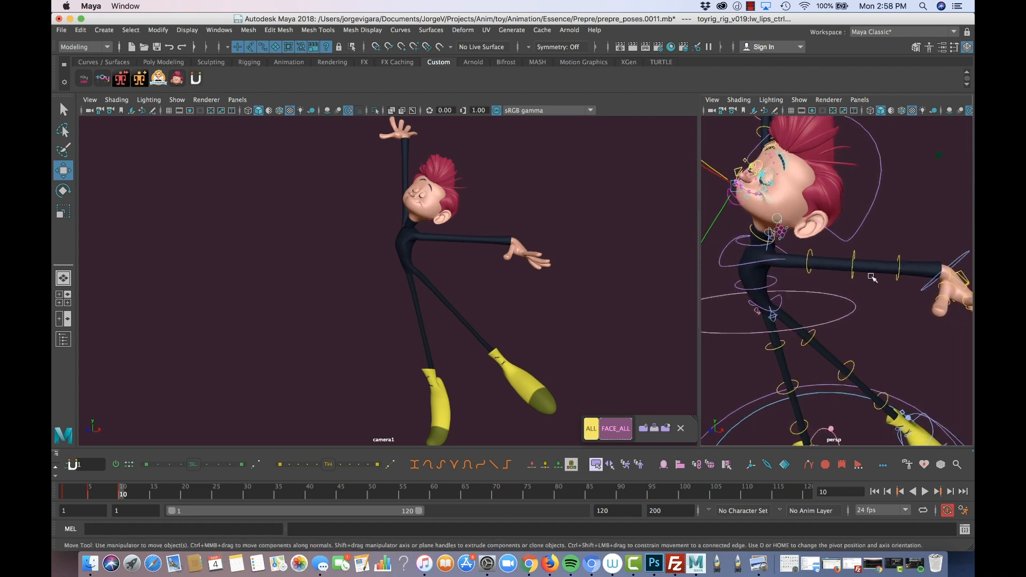
pyautogui.click(854, 268)
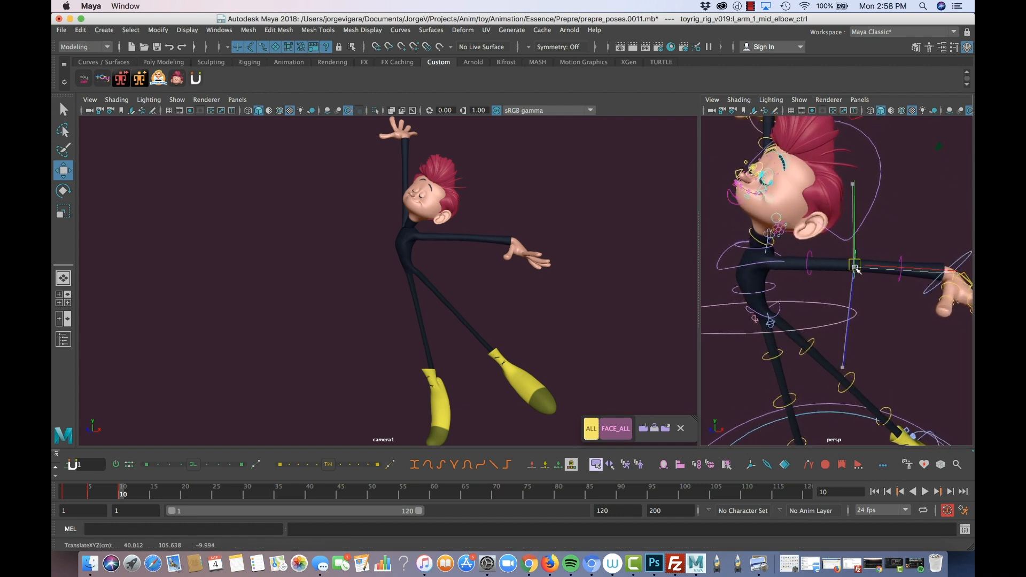
pyautogui.moveTo(855, 268); pyautogui.dragTo(846, 274)
pyautogui.press('super+z')
# Show the rig's lattice controls by setting Lattice Controls to 1 on the heart-shaped visibilities control
pyautogui.keyDown('alt'); pyautogui.moveTo(854, 289); pyautogui.dragTo(860, 255, button='middle'); pyautogui.keyUp('alt')
pyautogui.keyDown('alt'); pyautogui.moveTo(808, 304); pyautogui.dragTo(893, 337); pyautogui.keyUp('alt')
pyautogui.keyDown('alt'); pyautogui.moveTo(893, 336); pyautogui.dragTo(881, 320, button='right'); pyautogui.keyUp('alt')
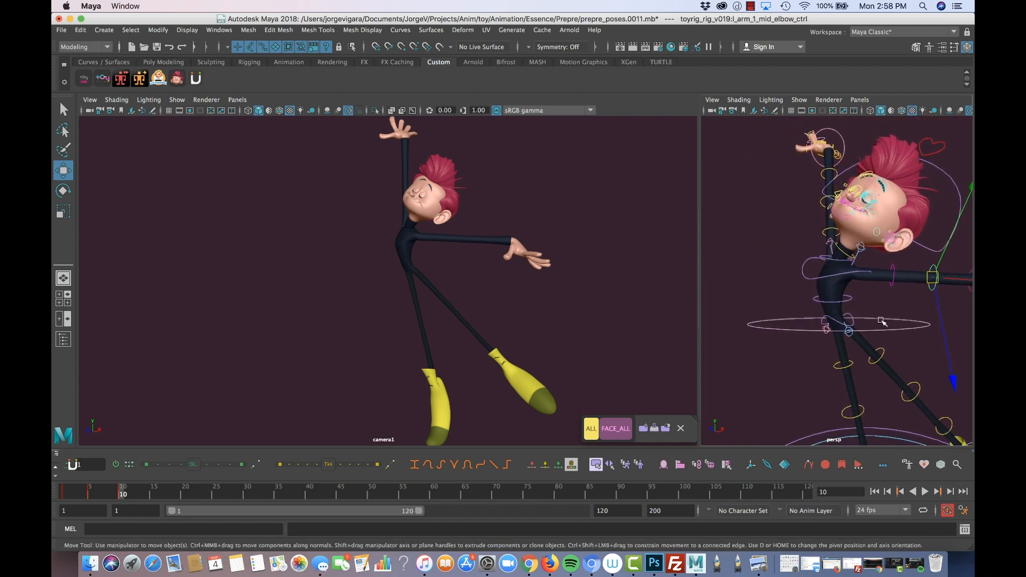
pyautogui.keyDown('alt'); pyautogui.moveTo(894, 355); pyautogui.dragTo(888, 322, button='middle'); pyautogui.keyUp('alt')
pyautogui.keyDown('alt'); pyautogui.moveTo(888, 323); pyautogui.dragTo(877, 302); pyautogui.keyUp('alt')
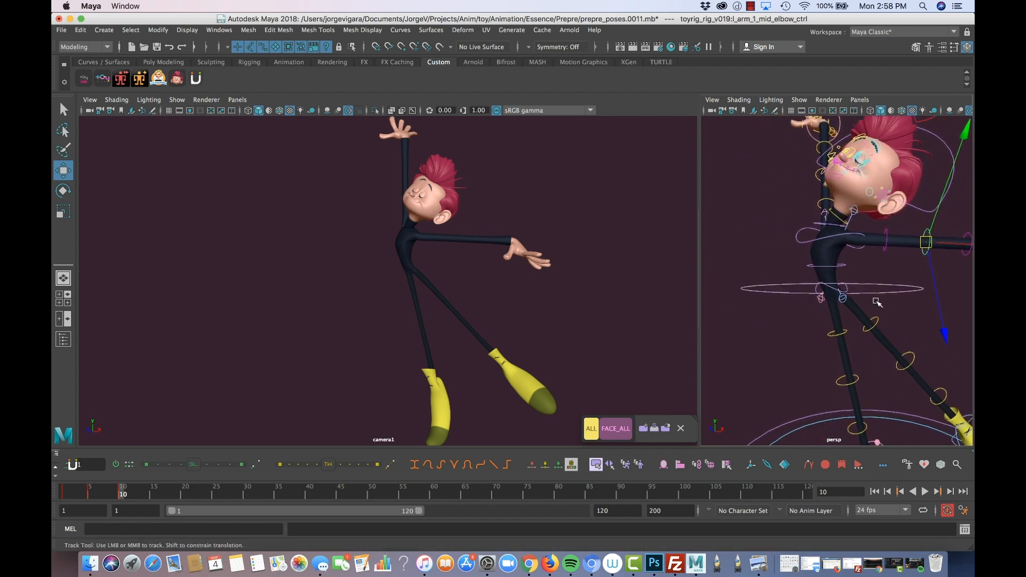
pyautogui.keyDown('alt'); pyautogui.moveTo(877, 302); pyautogui.dragTo(843, 322, button='middle'); pyautogui.keyUp('alt')
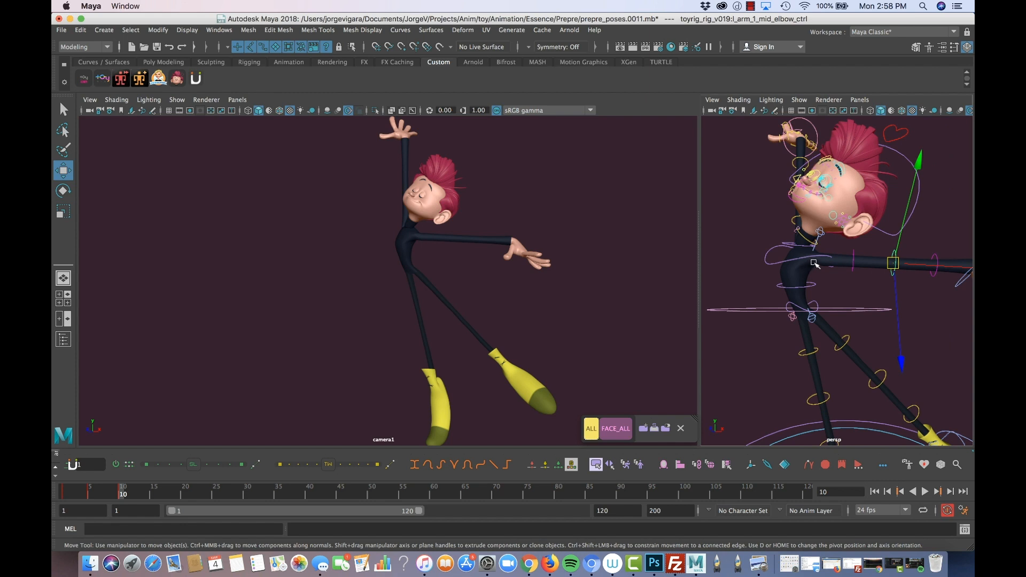
pyautogui.click(906, 136)
pyautogui.click(906, 136)
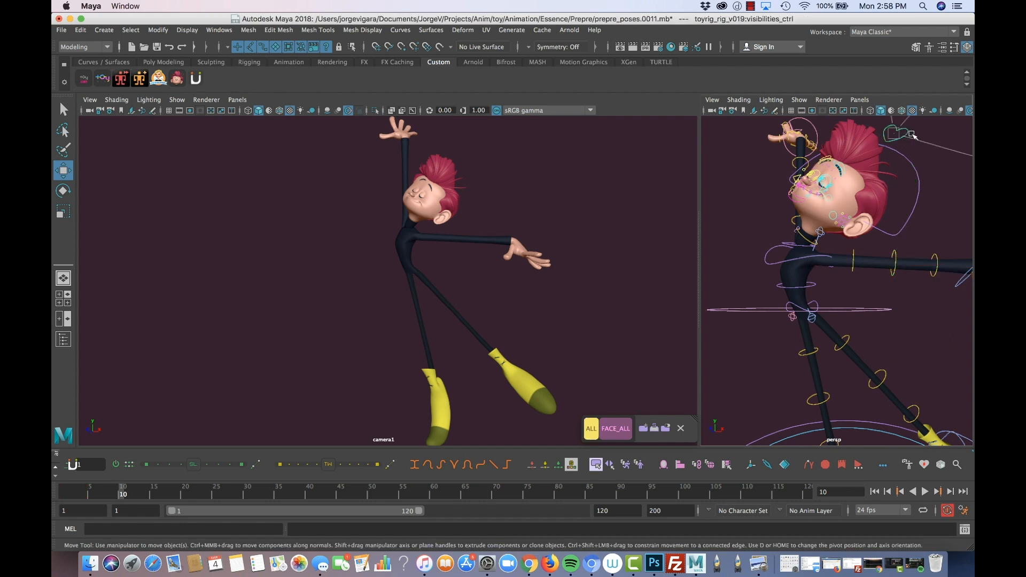
pyautogui.moveTo(975, 107); pyautogui.dragTo(540, 122)
pyautogui.click(545, 200)
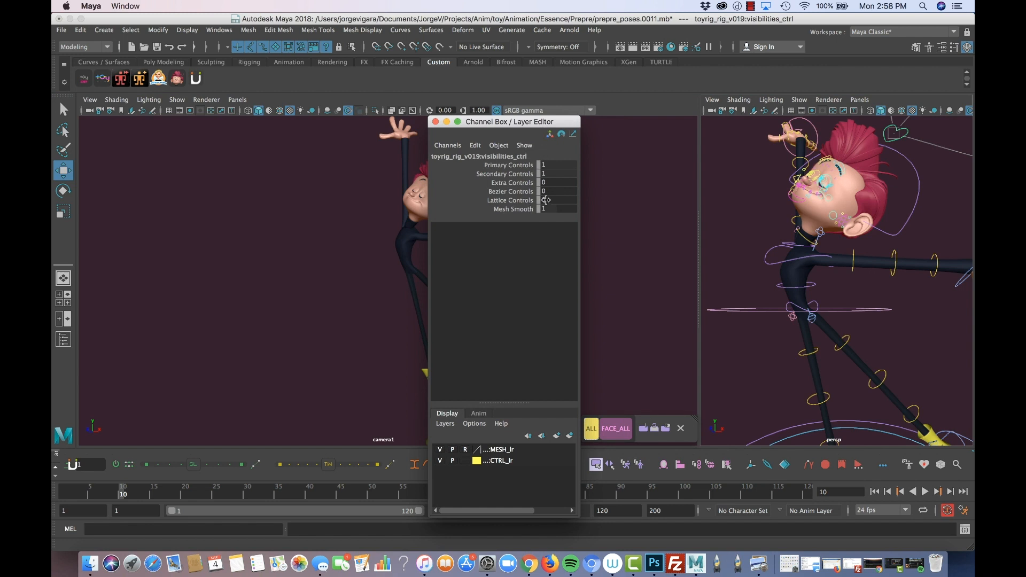
pyautogui.write('1')
pyautogui.press('Return')
# Examine the lattice controls around the head, hands and feet, and clear the Channel Box away from the figure
pyautogui.moveTo(514, 121); pyautogui.dragTo(308, 123)
pyautogui.keyDown('alt'); pyautogui.moveTo(854, 171); pyautogui.dragTo(898, 276); pyautogui.keyUp('alt')
pyautogui.keyDown('alt'); pyautogui.moveTo(899, 276); pyautogui.dragTo(891, 260, button='right'); pyautogui.keyUp('alt')
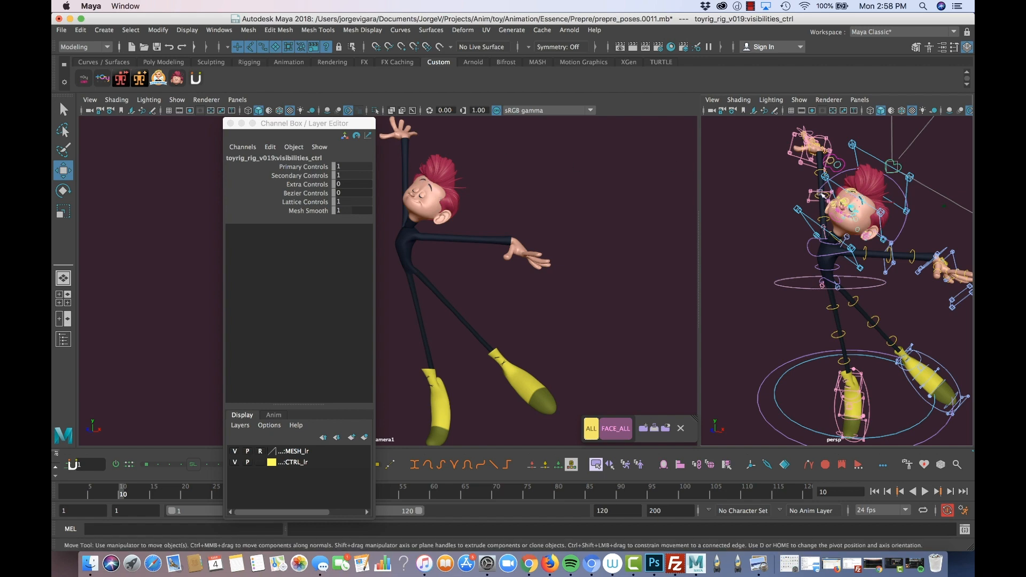
pyautogui.keyDown('alt'); pyautogui.moveTo(921, 252); pyautogui.dragTo(891, 248); pyautogui.keyUp('alt')
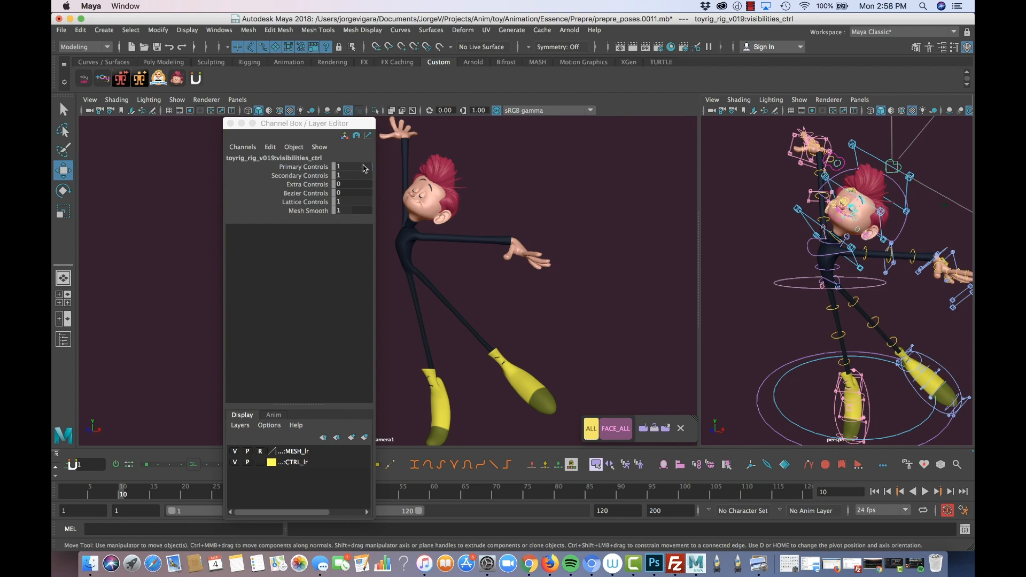
pyautogui.moveTo(290, 123); pyautogui.dragTo(975, 120)
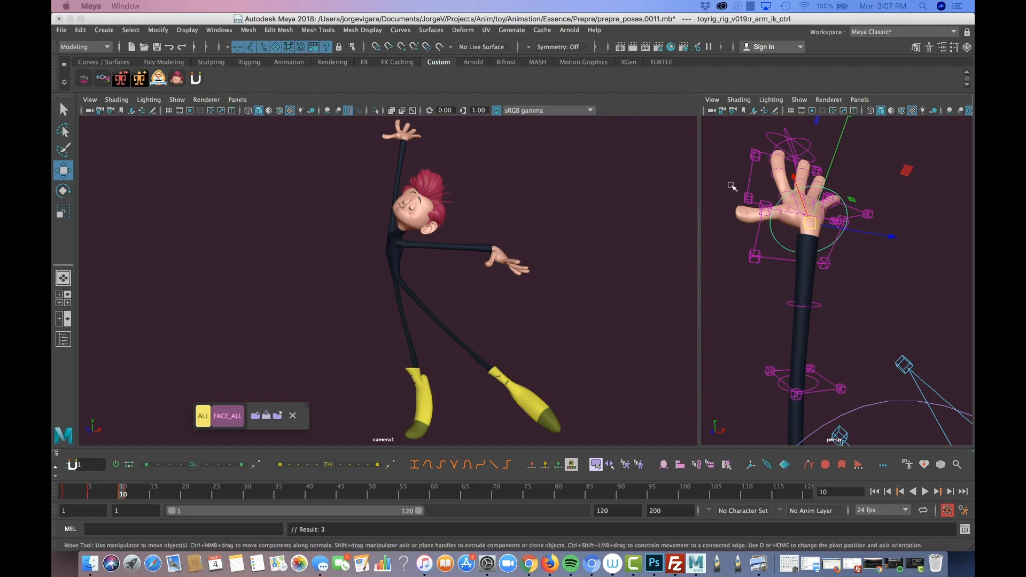
# Compare the two poses of the raised right hand and arm by flipping between frames 10 and 11
pyautogui.scroll(-3, 808, 289)
pyautogui.keyDown('alt'); pyautogui.moveTo(800, 265); pyautogui.dragTo(797, 252); pyautogui.keyUp('alt')
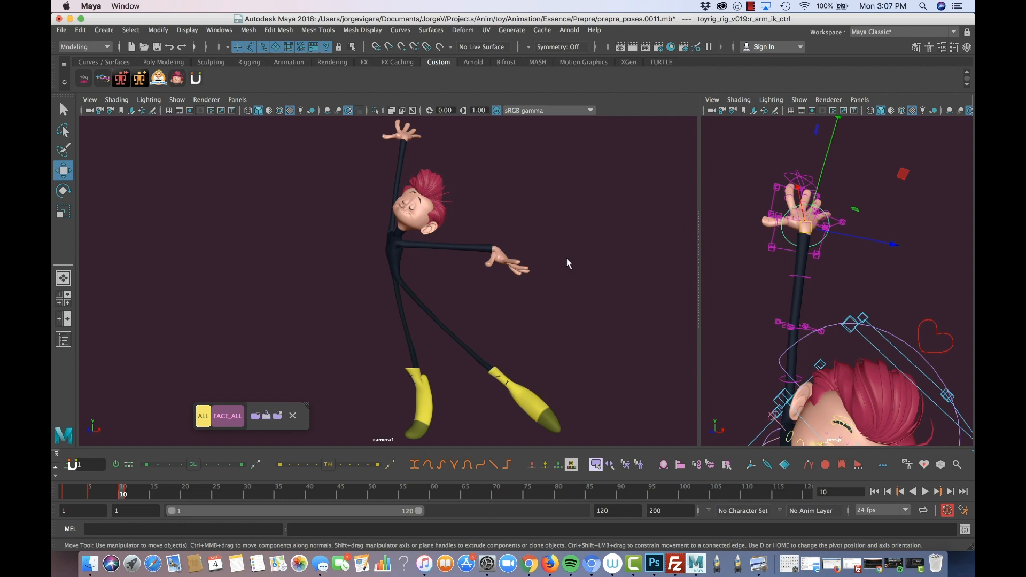
pyautogui.hotkey('alt', '.')
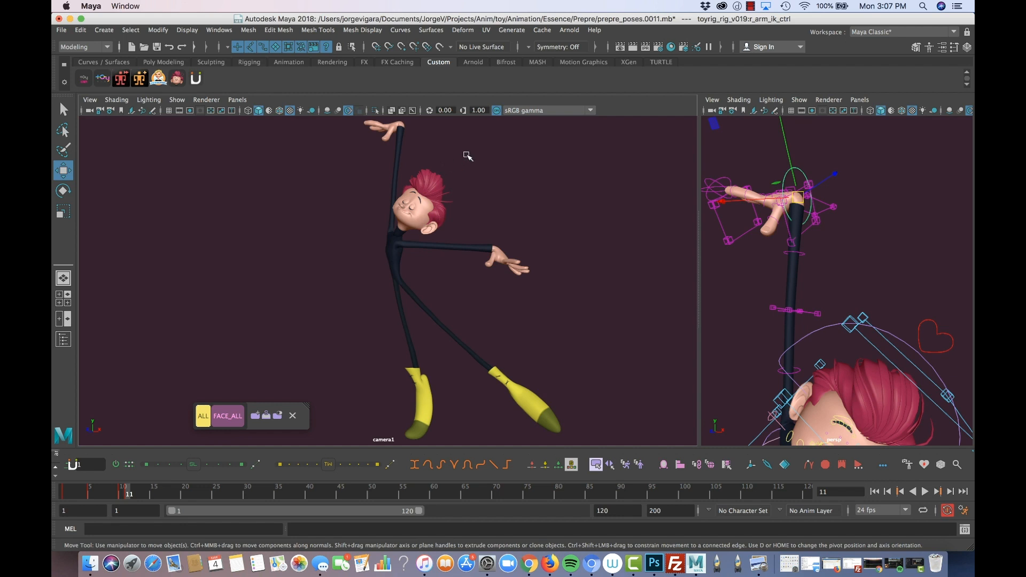
pyautogui.hotkey('alt', ',')
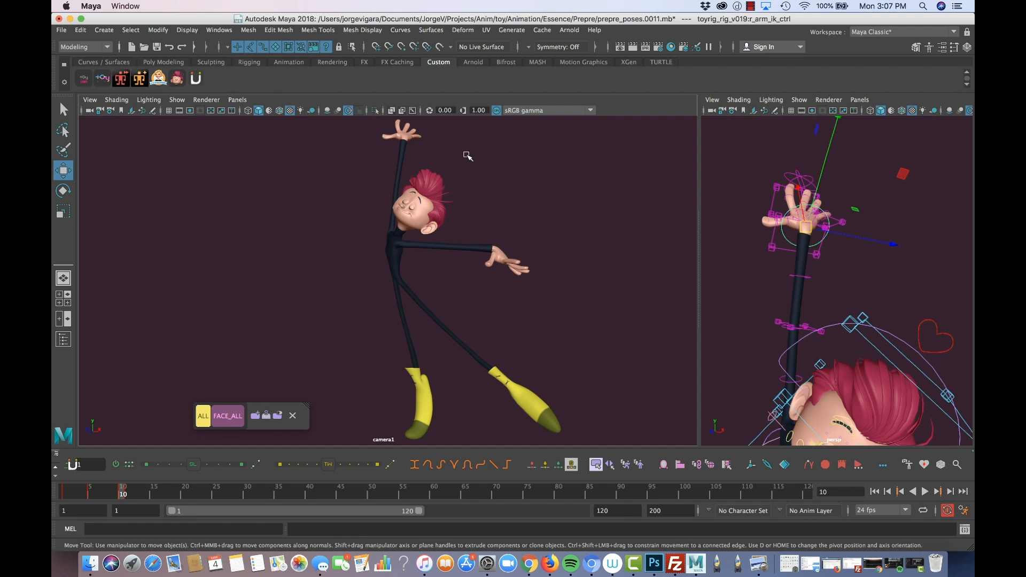
pyautogui.hotkey('alt', '.')
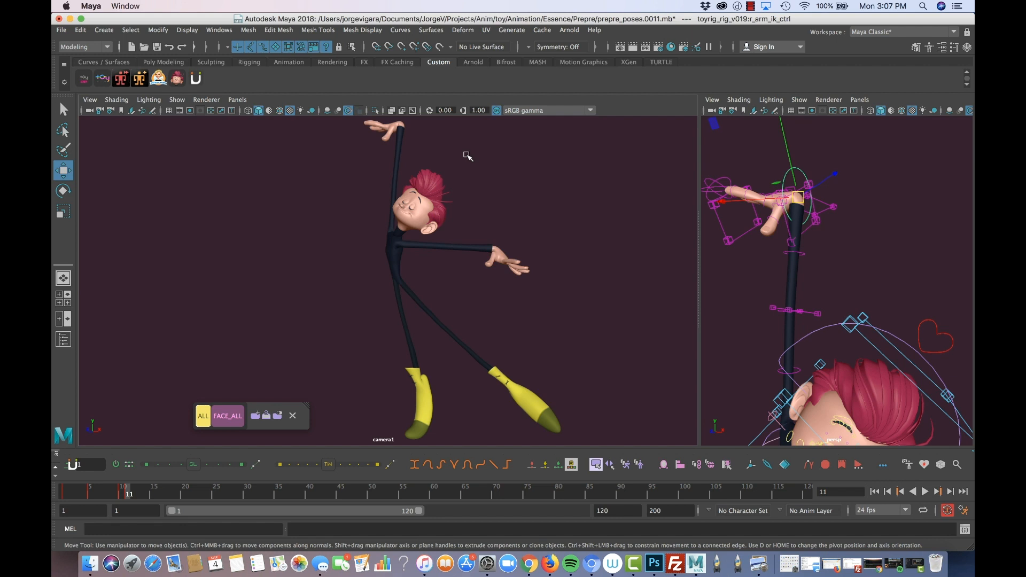
pyautogui.hotkey('alt', ',')
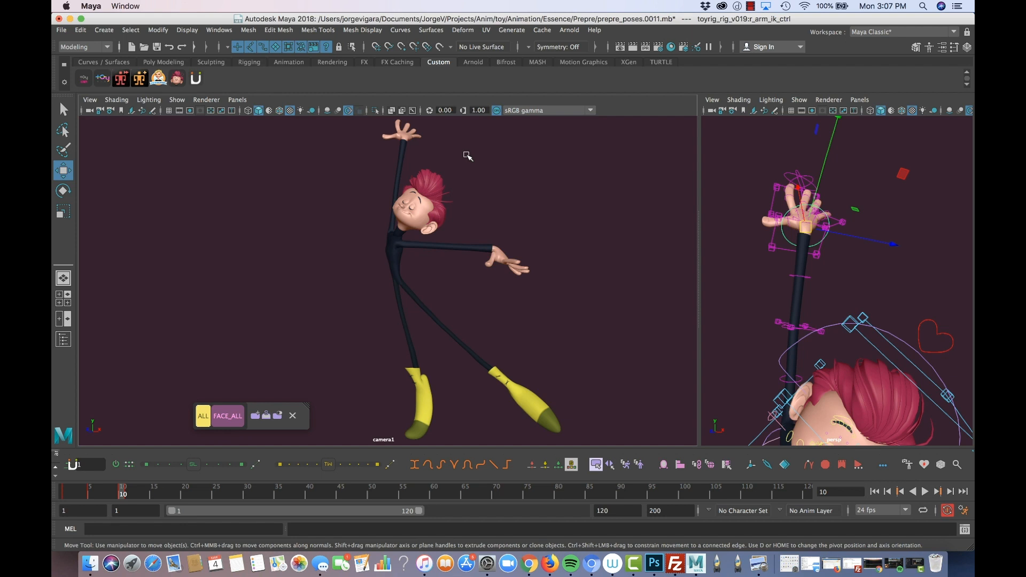
pyautogui.hotkey('alt', '.')
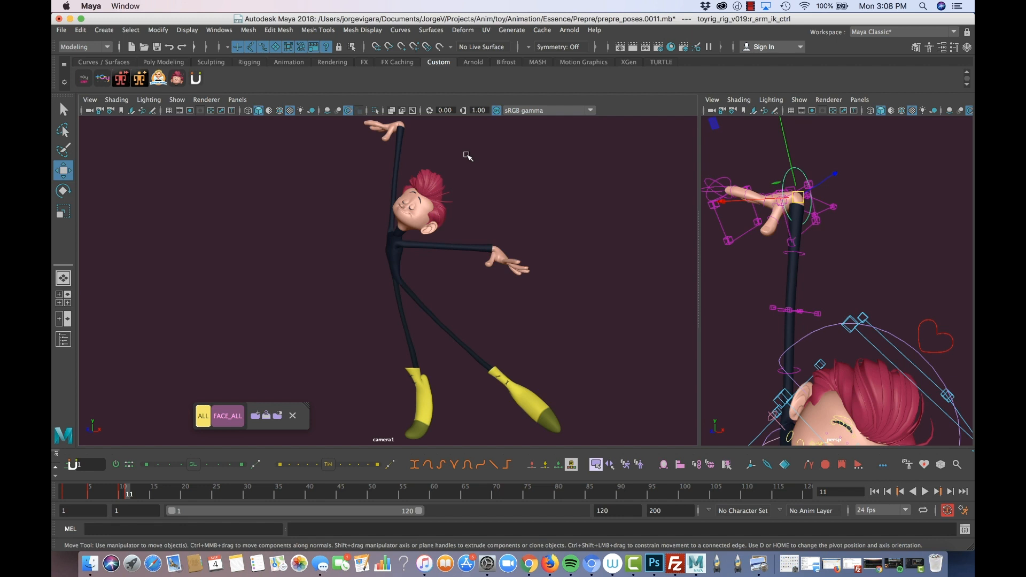
pyautogui.hotkey('alt', ',')
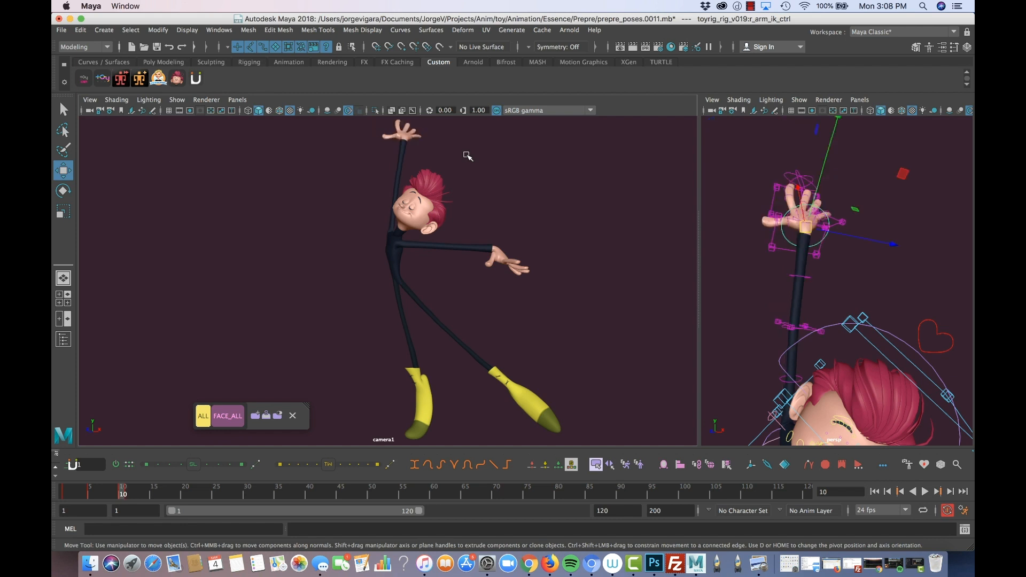
pyautogui.hotkey('alt', '.')
pyautogui.press(',')
pyautogui.press('.')
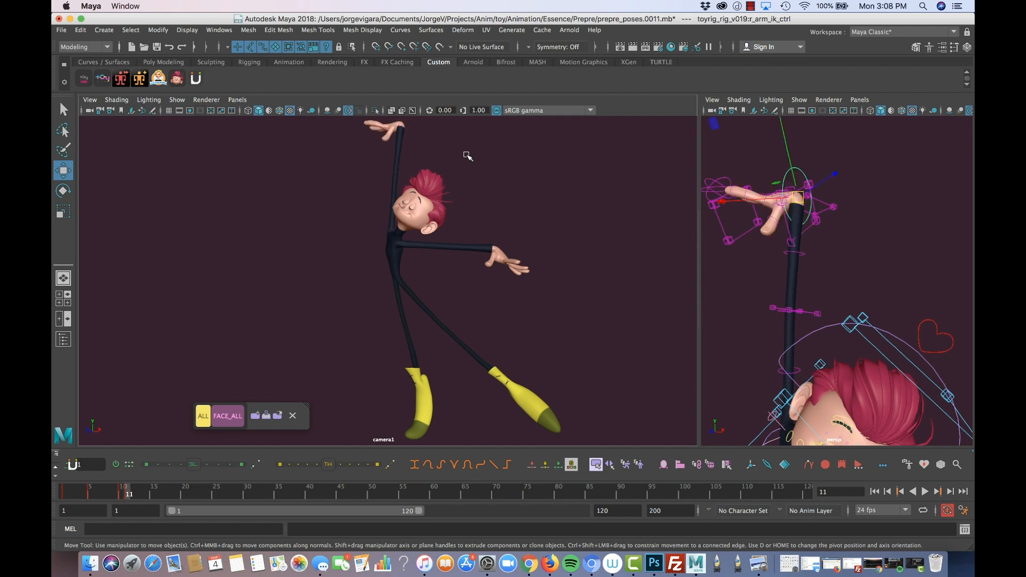
pyautogui.press(',')
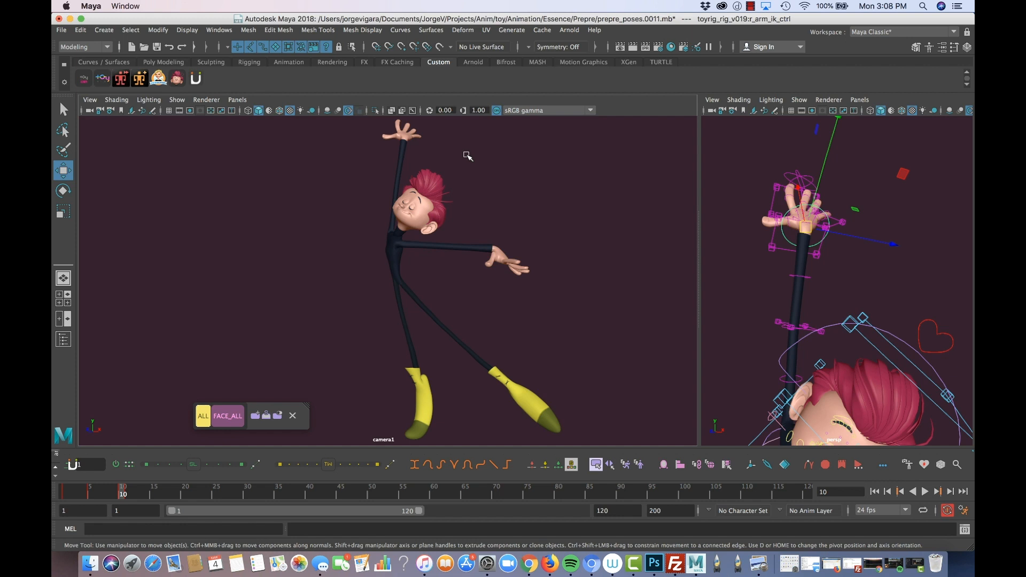
pyautogui.press('.')
pyautogui.press(',')
pyautogui.press(',')
pyautogui.press('.')
pyautogui.press('.')
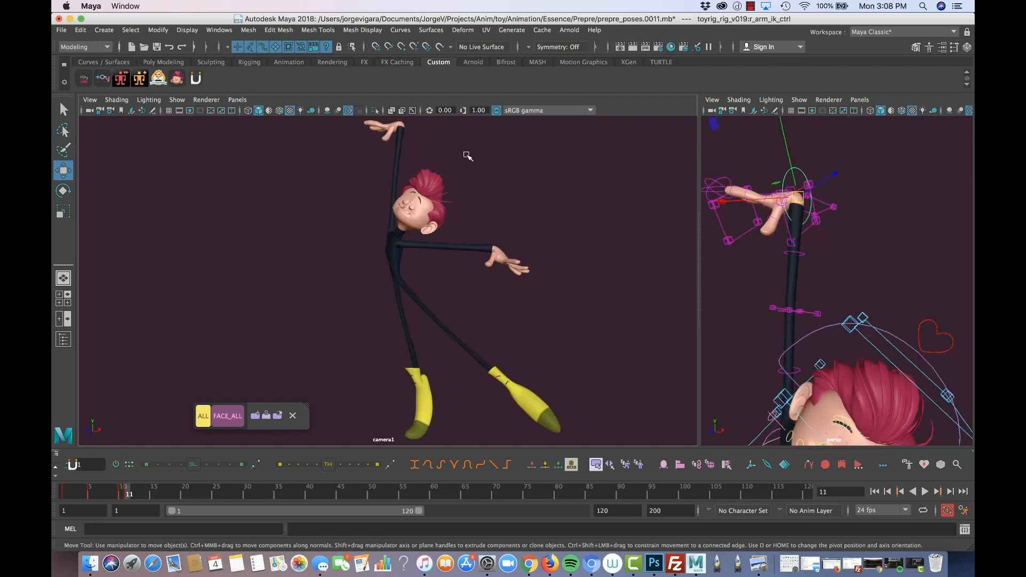
pyautogui.press(',')
pyautogui.press('.')
pyautogui.press(',')
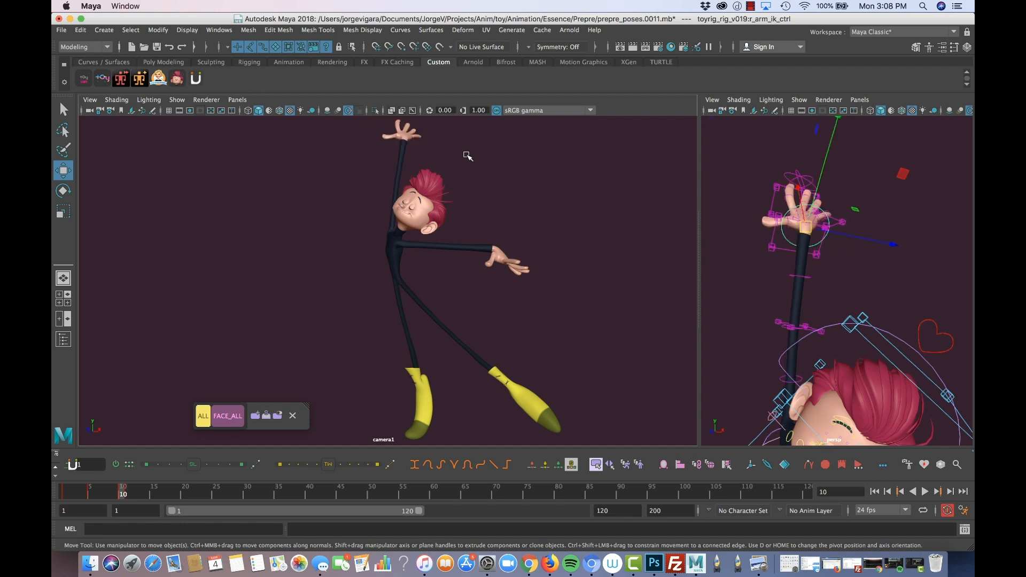
pyautogui.press('.')
pyautogui.press(',')
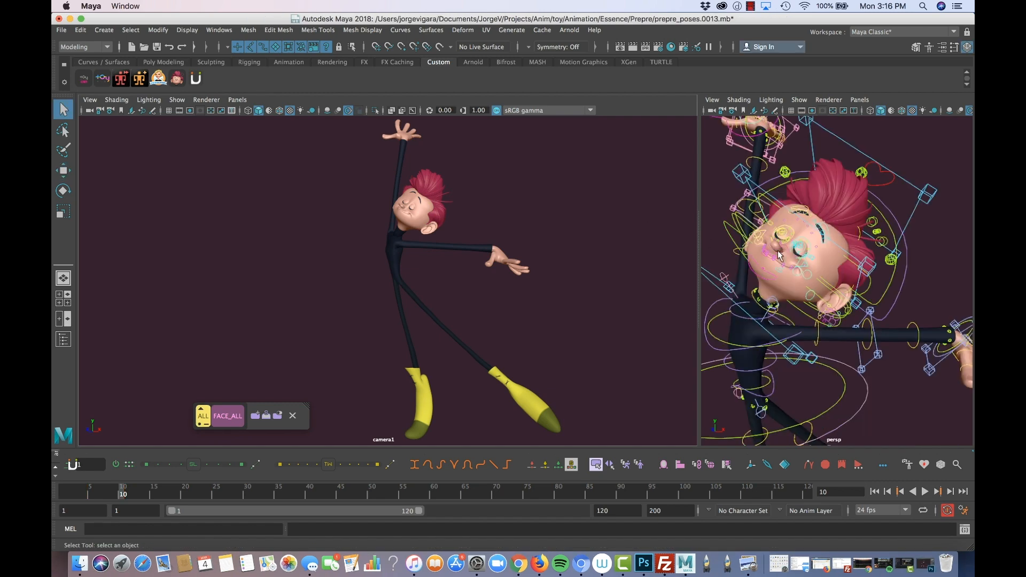
# Bring the whole figure into the perspective view and compare its pose on frames 10 and 11
pyautogui.keyDown('alt'); pyautogui.moveTo(904, 293); pyautogui.dragTo(850, 320, button='right'); pyautogui.keyUp('alt')
pyautogui.keyDown('alt'); pyautogui.moveTo(850, 321); pyautogui.dragTo(846, 299); pyautogui.keyUp('alt')
pyautogui.keyDown('alt'); pyautogui.moveTo(846, 299); pyautogui.dragTo(843, 230, button='middle'); pyautogui.keyUp('alt')
pyautogui.keyDown('alt'); pyautogui.moveTo(843, 233); pyautogui.dragTo(837, 238); pyautogui.keyUp('alt')
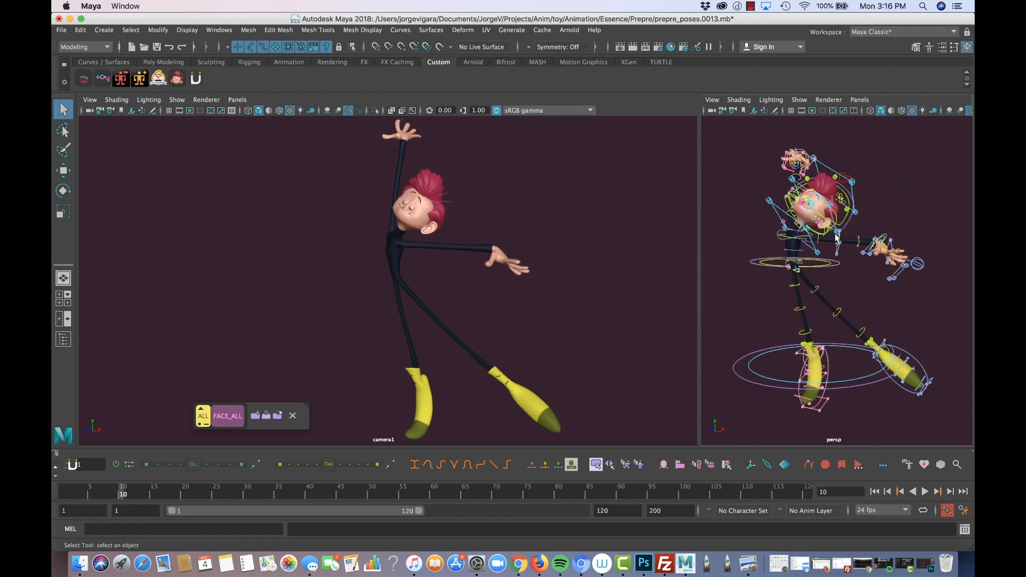
pyautogui.hotkey('alt', '.')
pyautogui.hotkey('alt', ',')
pyautogui.hotkey('alt', '.')
pyautogui.keyDown('alt'); pyautogui.moveTo(843, 220); pyautogui.dragTo(835, 271, button='right'); pyautogui.keyUp('alt')
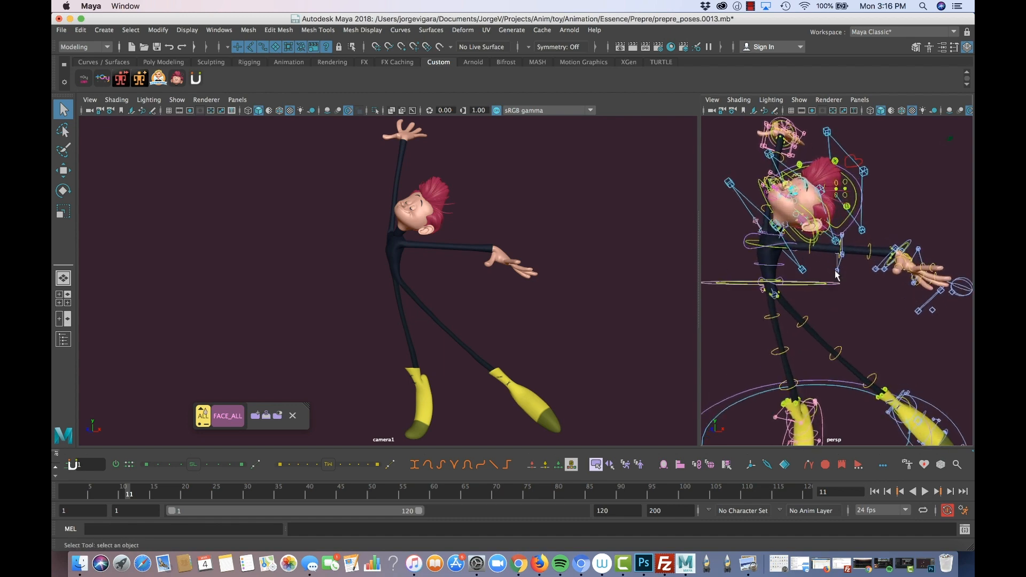
pyautogui.keyDown('alt'); pyautogui.moveTo(827, 258); pyautogui.dragTo(861, 324, button='middle'); pyautogui.keyUp('alt')
pyautogui.keyDown('alt'); pyautogui.moveTo(845, 238); pyautogui.dragTo(841, 282, button='right'); pyautogui.keyUp('alt')
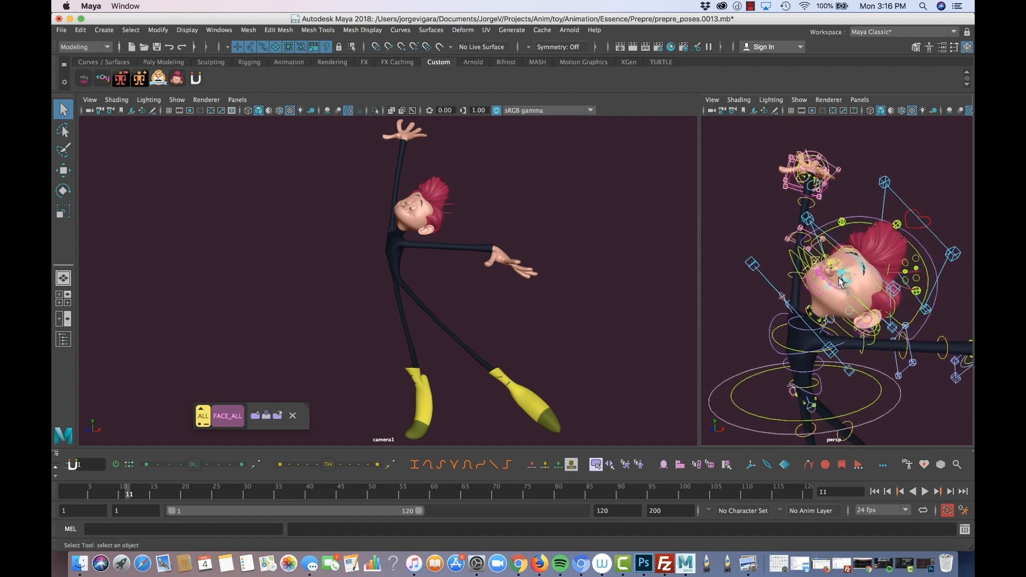
# Flip between frames 10 and 11 to compare the head, extended left hand and legs in the camera view
pyautogui.hotkey('alt', ',')
pyautogui.hotkey('alt', '.')
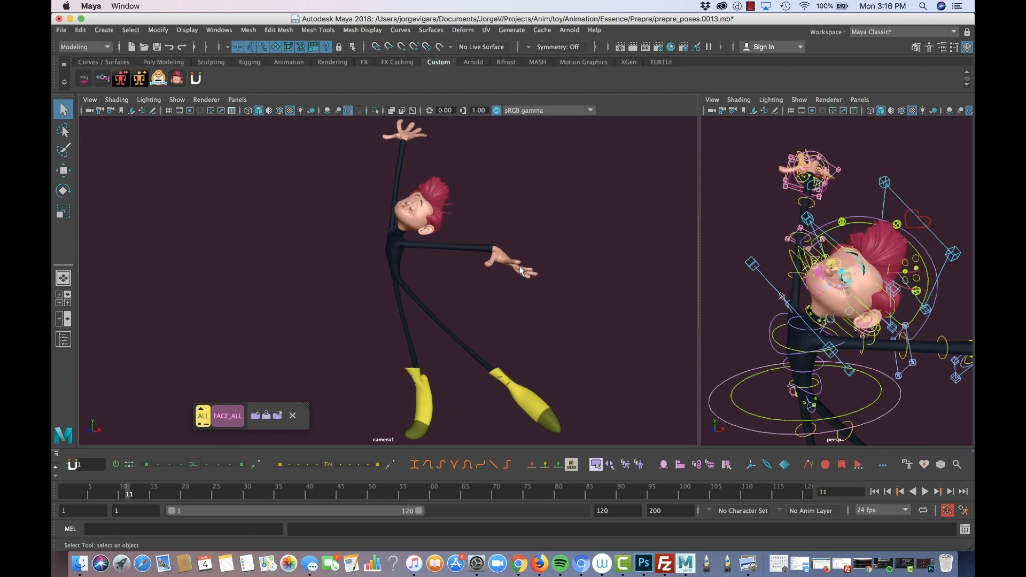
pyautogui.hotkey('alt', ',')
pyautogui.hotkey('alt', '.')
pyautogui.hotkey('alt', ',')
pyautogui.hotkey('alt', '.')
pyautogui.hotkey('alt', ',')
pyautogui.hotkey('alt', '.')
pyautogui.hotkey('alt', ',')
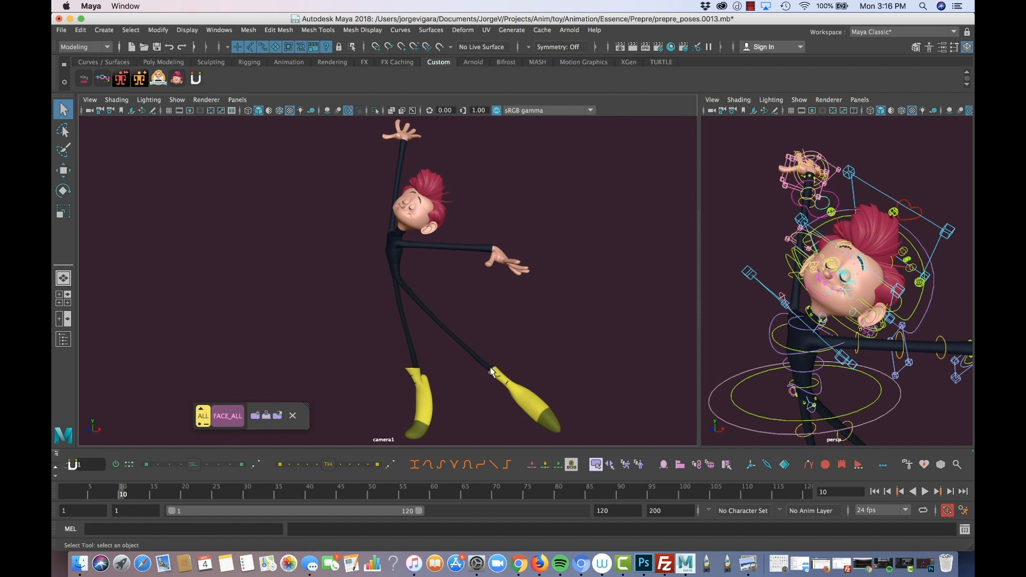
pyautogui.hotkey('alt', '.')
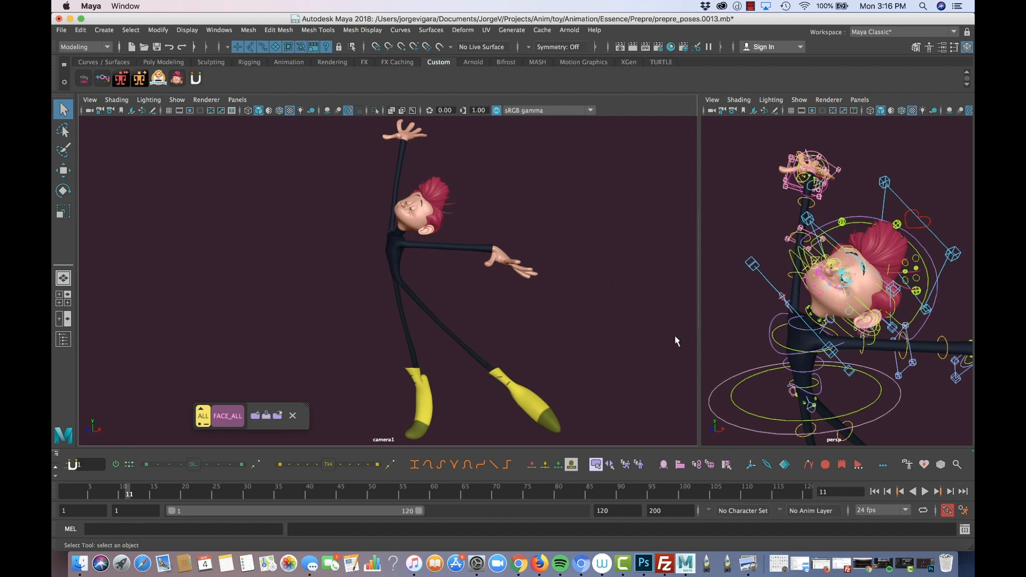
# Compare the head, neck and ear close up between frames 10 and 11
pyautogui.keyDown('alt'); pyautogui.moveTo(859, 383); pyautogui.dragTo(839, 323, button='middle'); pyautogui.keyUp('alt')
pyautogui.keyDown('alt'); pyautogui.moveTo(839, 322); pyautogui.dragTo(869, 329, button='right'); pyautogui.keyUp('alt')
pyautogui.keyDown('alt'); pyautogui.moveTo(869, 328); pyautogui.dragTo(842, 360, button='middle'); pyautogui.keyUp('alt')
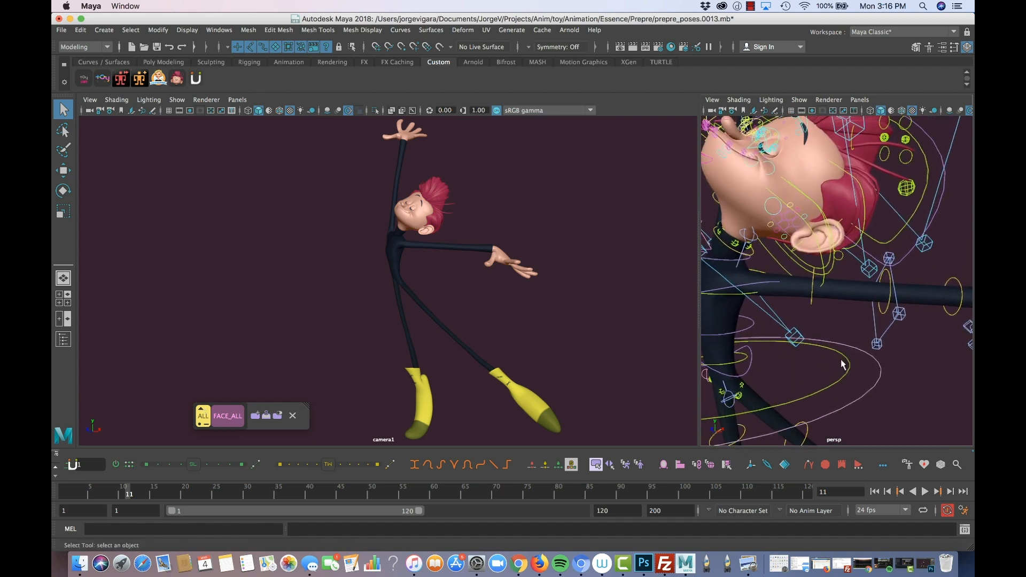
pyautogui.hotkey('alt', ',')
pyautogui.hotkey('alt', '.')
pyautogui.hotkey('alt', ',')
pyautogui.hotkey('alt', '.')
# Try to move the lower-middle head squash control on frame 11
pyautogui.click(833, 261)
pyautogui.press('w')
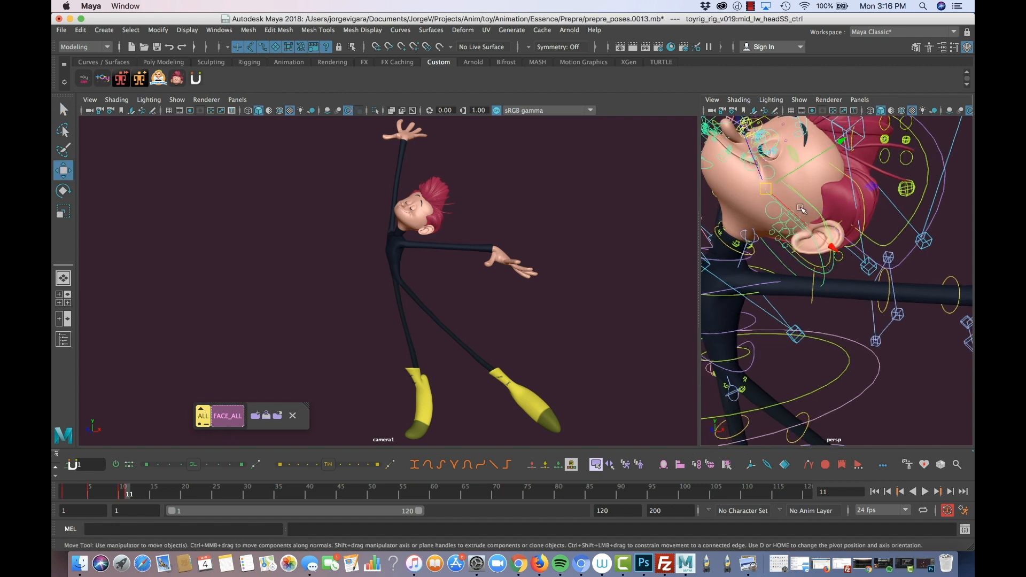
pyautogui.hotkey('ctrl', 'z')
pyautogui.hotkey('ctrl', 'z')
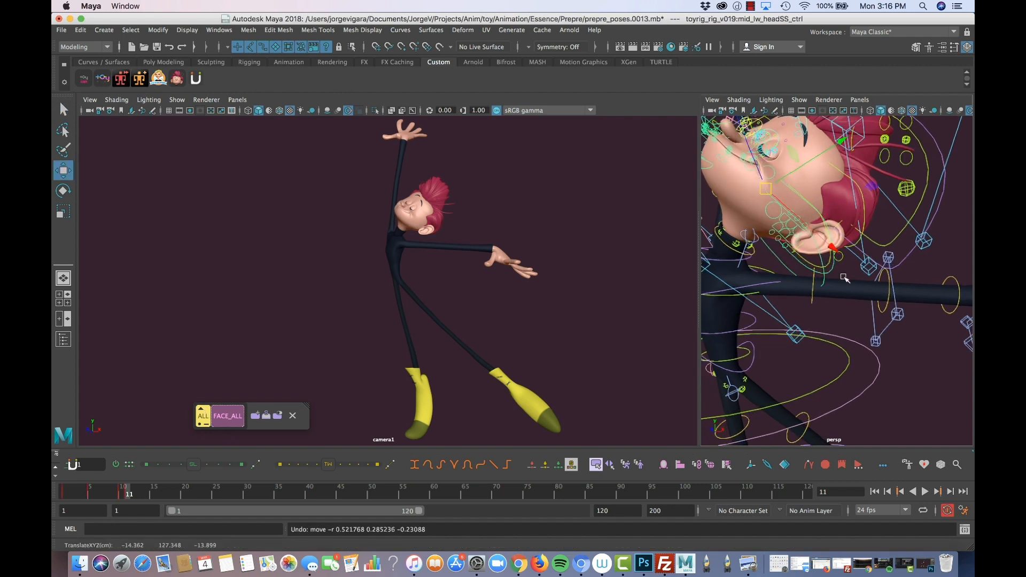
# Try to move the upper and upper-middle head squash controls on frame 11
pyautogui.click(842, 276)
pyautogui.click(866, 212)
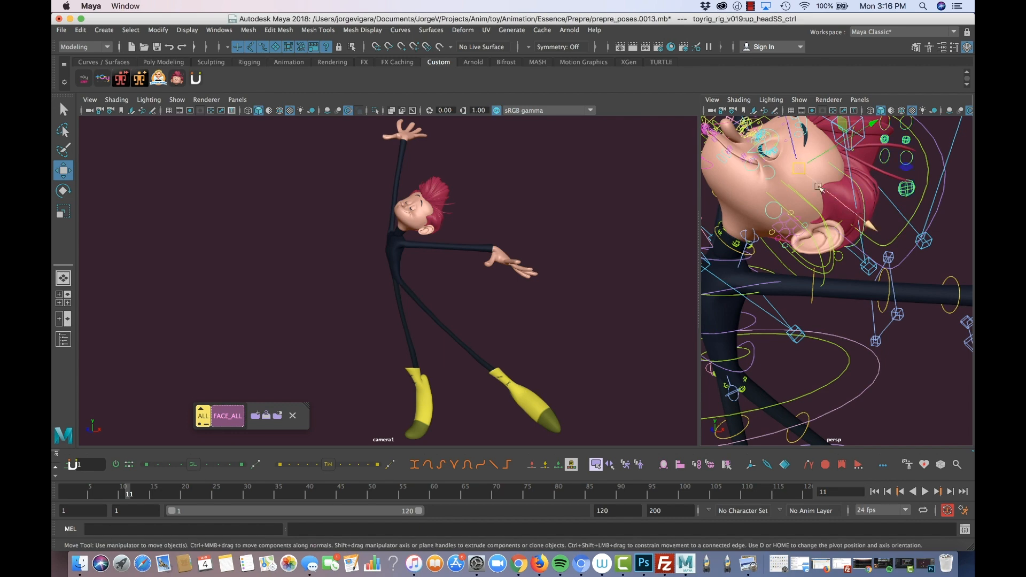
pyautogui.hotkey('ctrl', 'z')
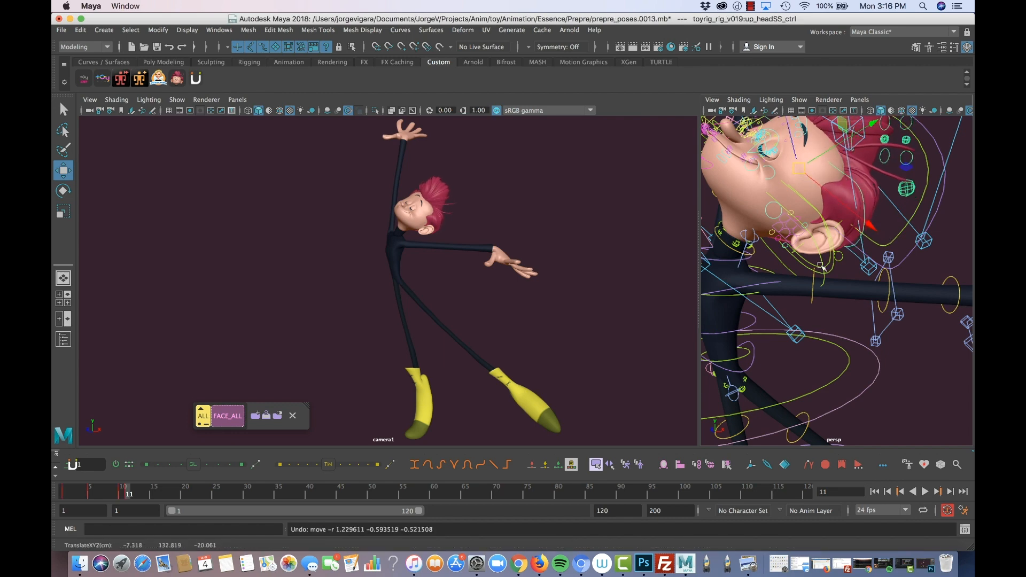
pyautogui.moveTo(822, 267)
pyautogui.keyDown('alt'); pyautogui.mouseDown()
pyautogui.moveTo(834, 269)
pyautogui.moveTo(824, 271)
pyautogui.mouseUp(); pyautogui.keyUp('alt')
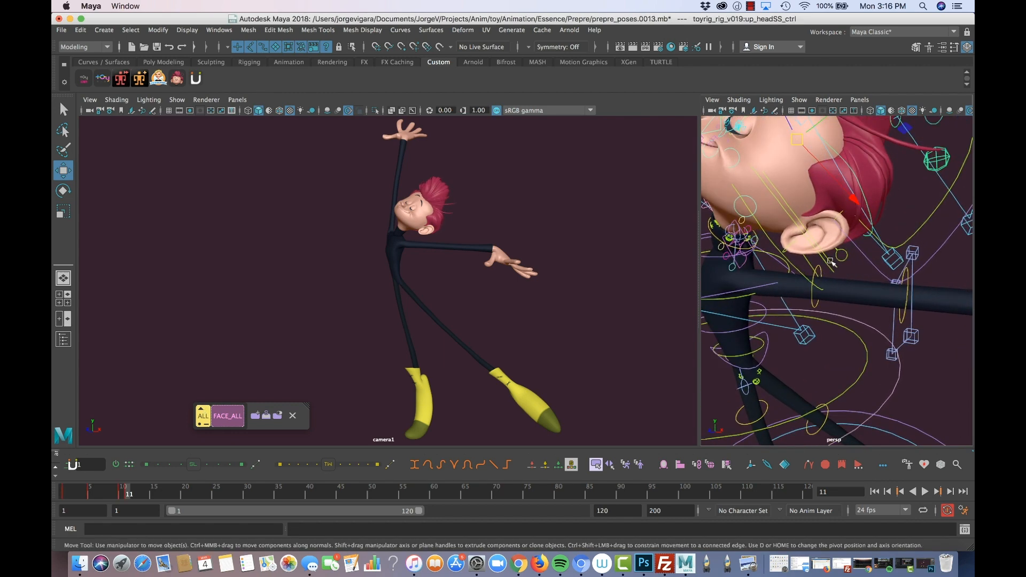
pyautogui.click(829, 261)
pyautogui.moveTo(761, 171); pyautogui.dragTo(768, 177)
pyautogui.hotkey('ctrl', 'z')
# Compare the poses on frames 9, 10 and 11 in the camera view, ending on frame 11 with the whole figure framed
pyautogui.keyDown('alt'); pyautogui.moveTo(751, 246); pyautogui.dragTo(775, 249); pyautogui.keyUp('alt')
pyautogui.press(',')
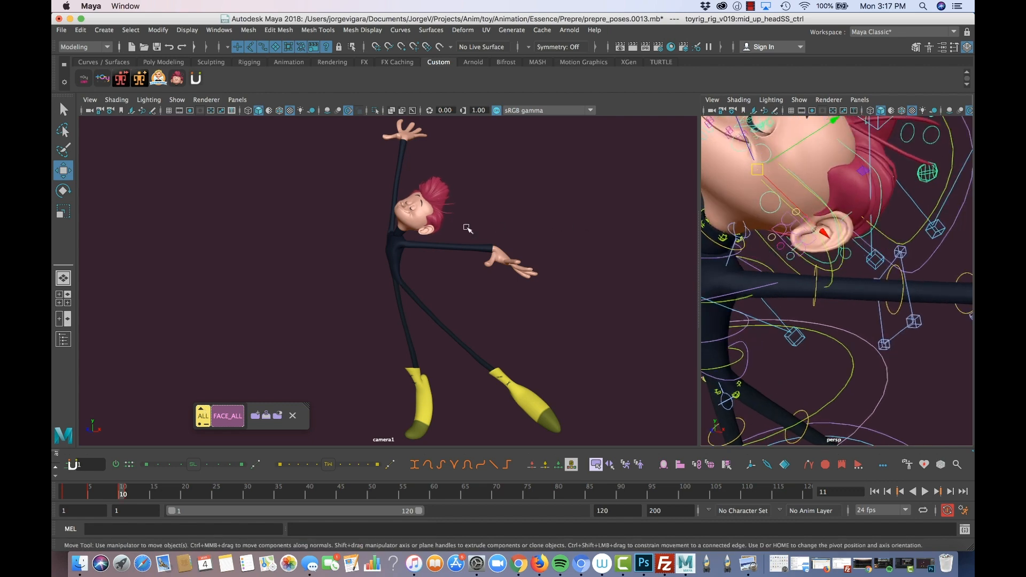
pyautogui.middleClick(441, 226)
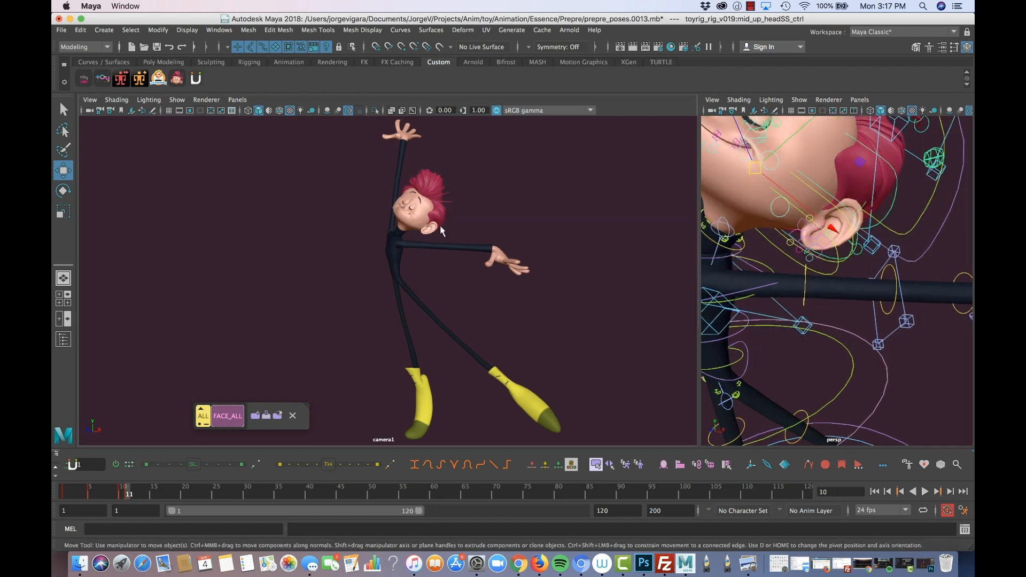
pyautogui.press('.')
pyautogui.press(',')
pyautogui.press(',')
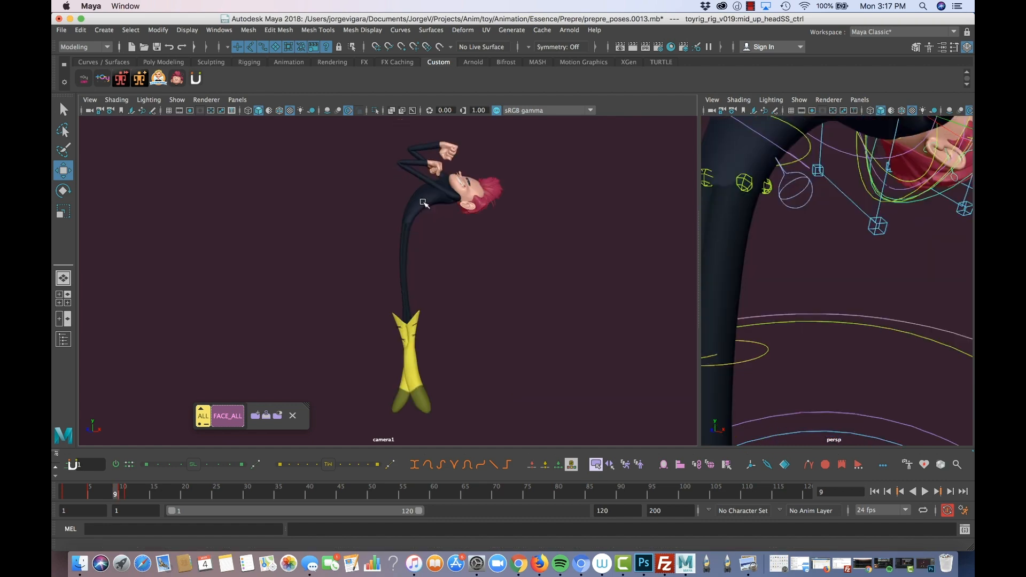
pyautogui.press('.')
pyautogui.press('.')
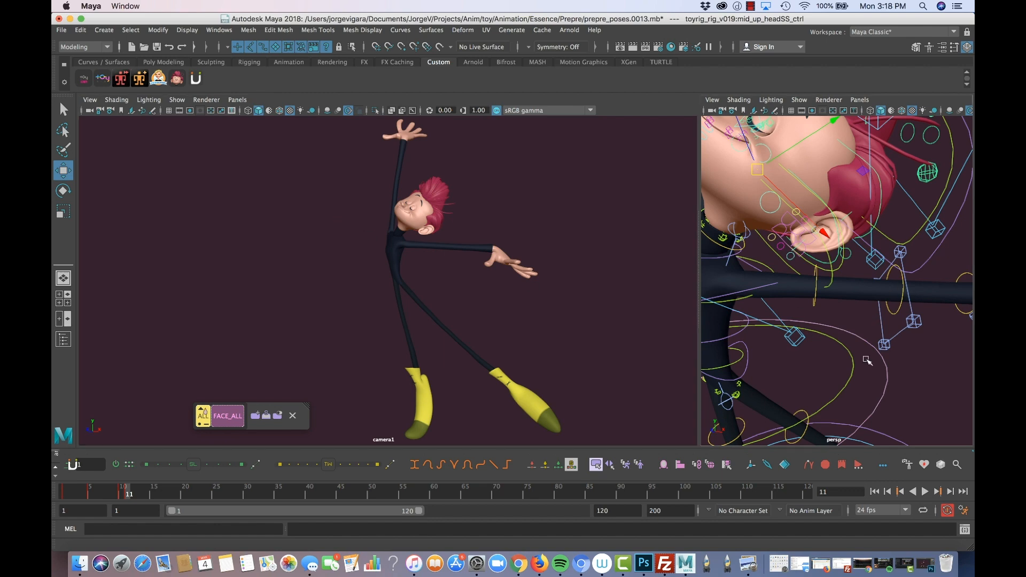
pyautogui.press('f')
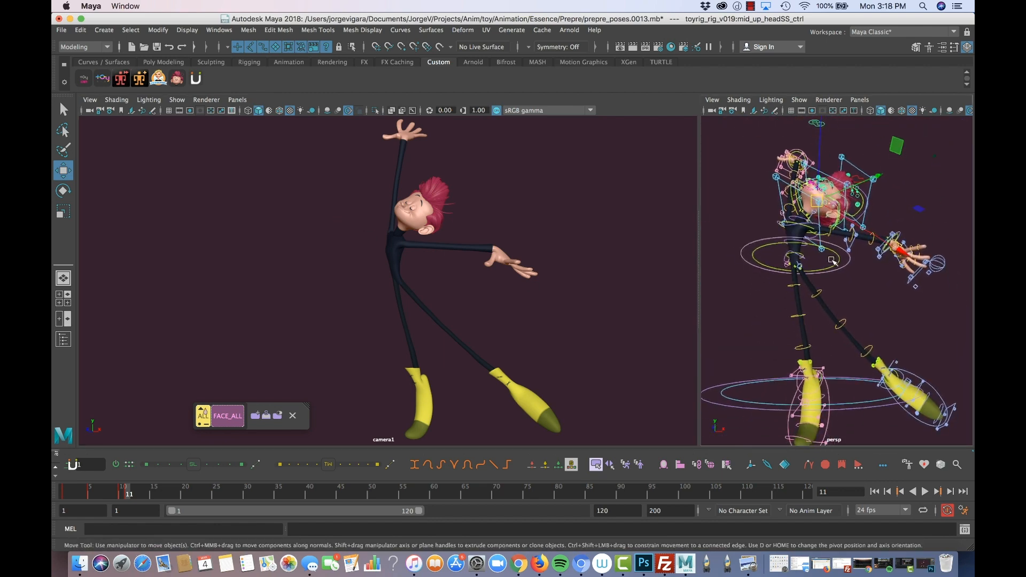